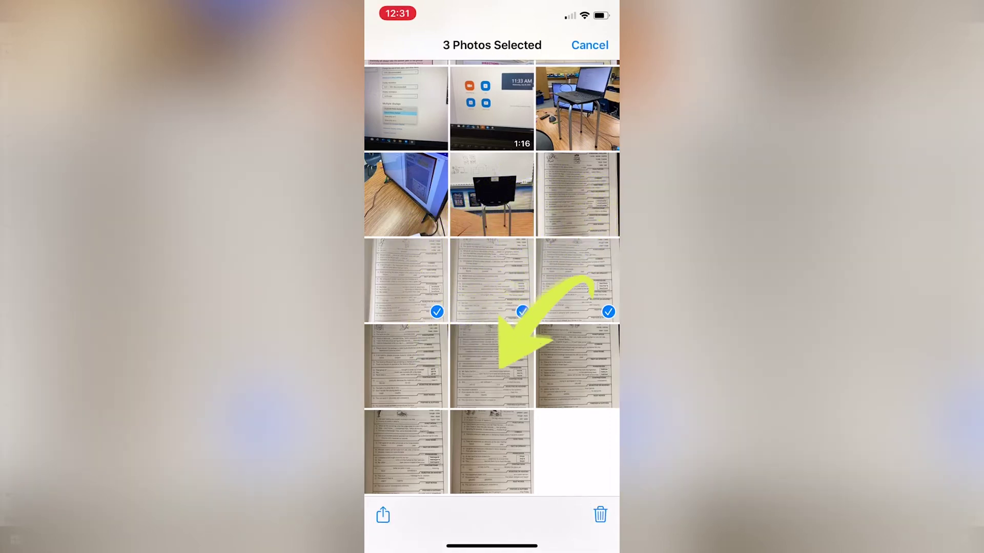
# Step: Add the remaining six worksheet page photos to the selection so all nine worksheet photos are selected
pyautogui.click(406, 366)
pyautogui.click(492, 366)
pyautogui.click(577, 366)
pyautogui.click(406, 452)
pyautogui.click(492, 452)
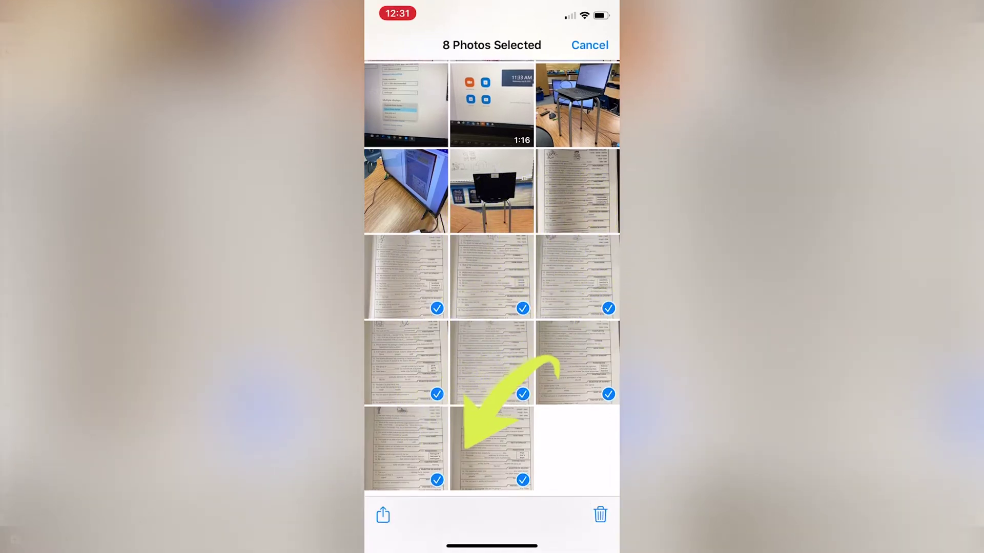
pyautogui.click(578, 191)
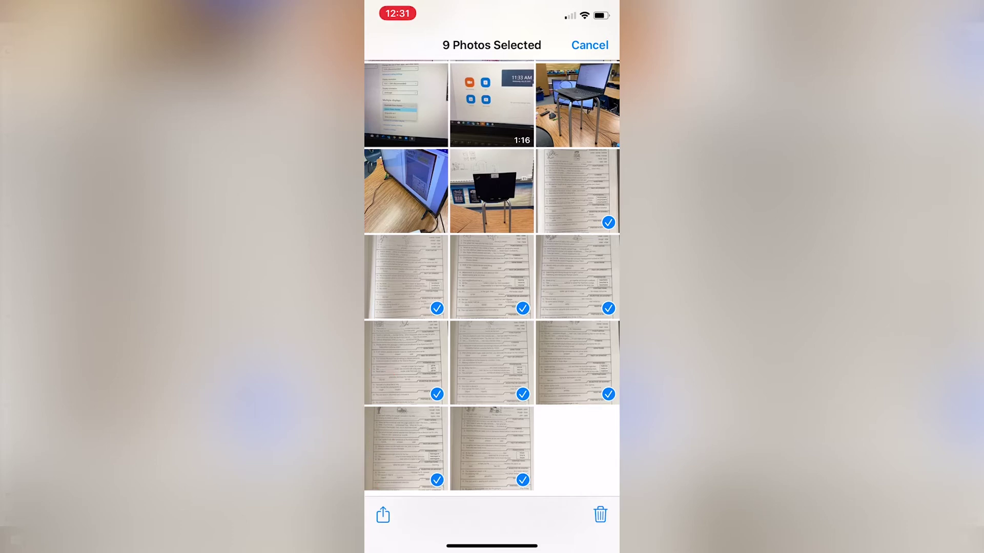
# Step: Copy an iCloud link for the nine selected photos
pyautogui.click(383, 515)
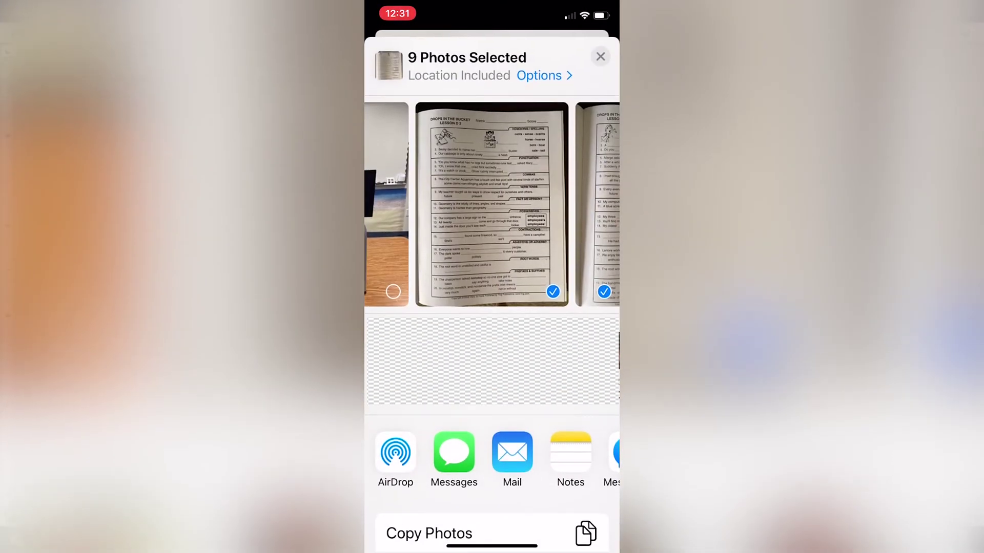
pyautogui.scroll(-5, 492, 359)
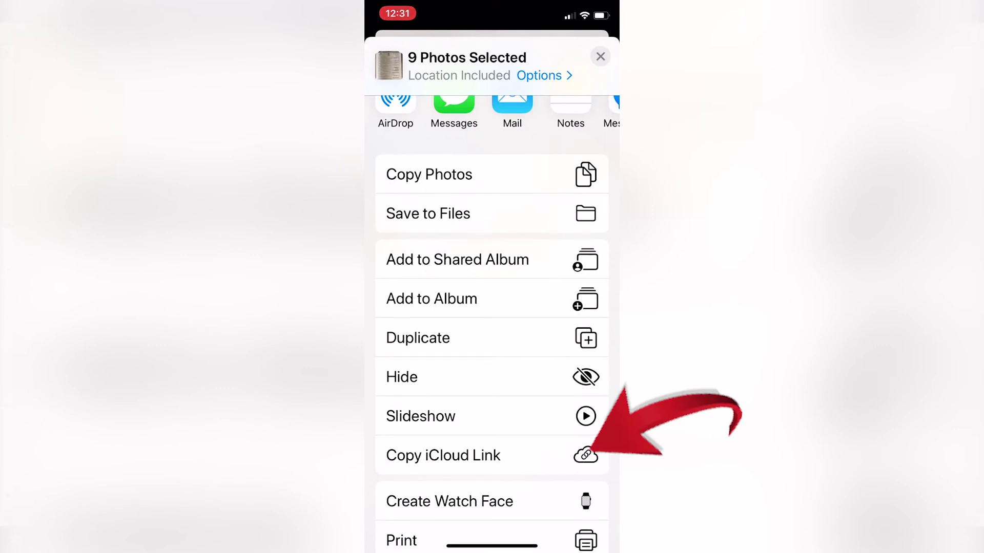
pyautogui.click(492, 455)
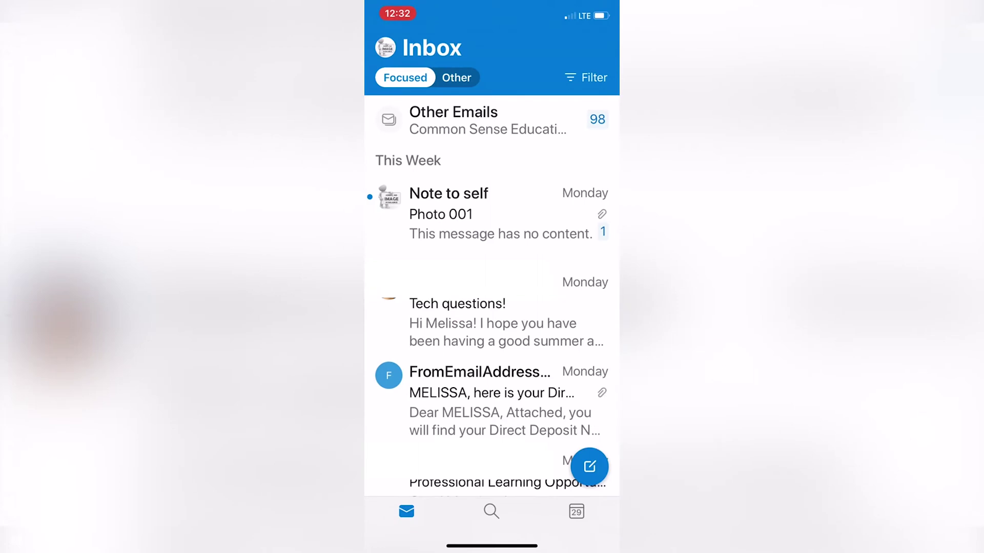
# Step: In Outlook, start a new email addressed to your own email address with the subject "Photos"
pyautogui.click(589, 467)
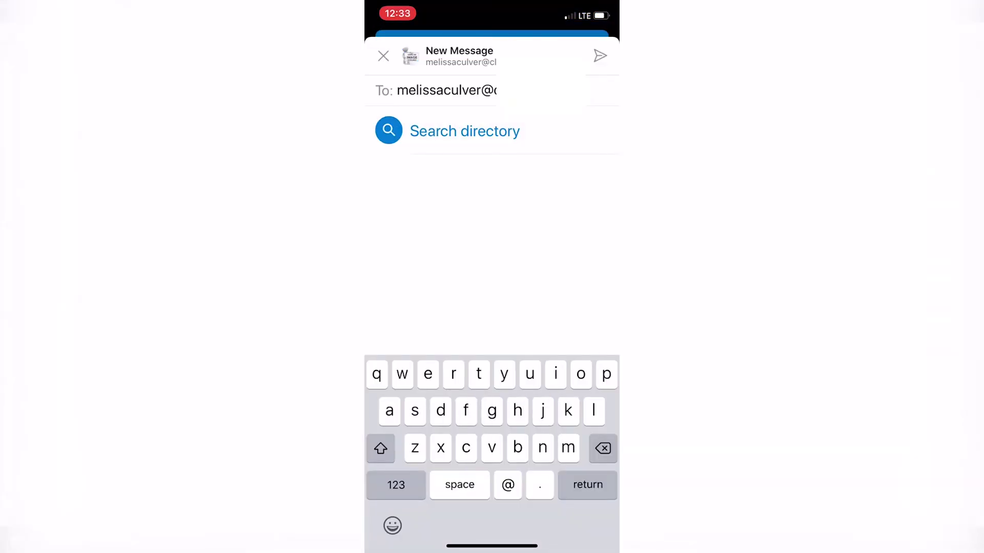
pyautogui.press('BackSpace')
pyautogui.press('Return')
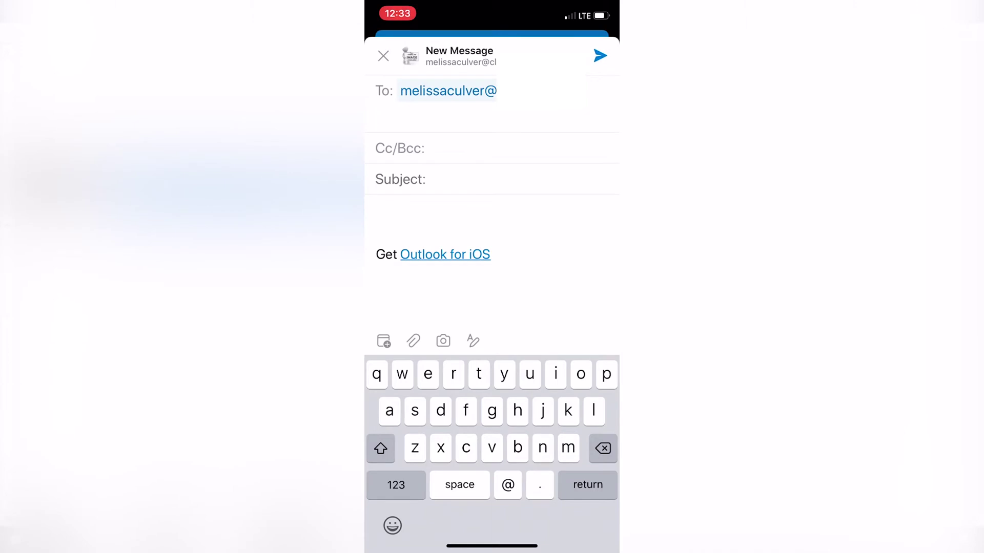
pyautogui.click(492, 179)
pyautogui.write('Photos')
# Step: Paste the copied iCloud photo link into the email body
pyautogui.click(399, 184)
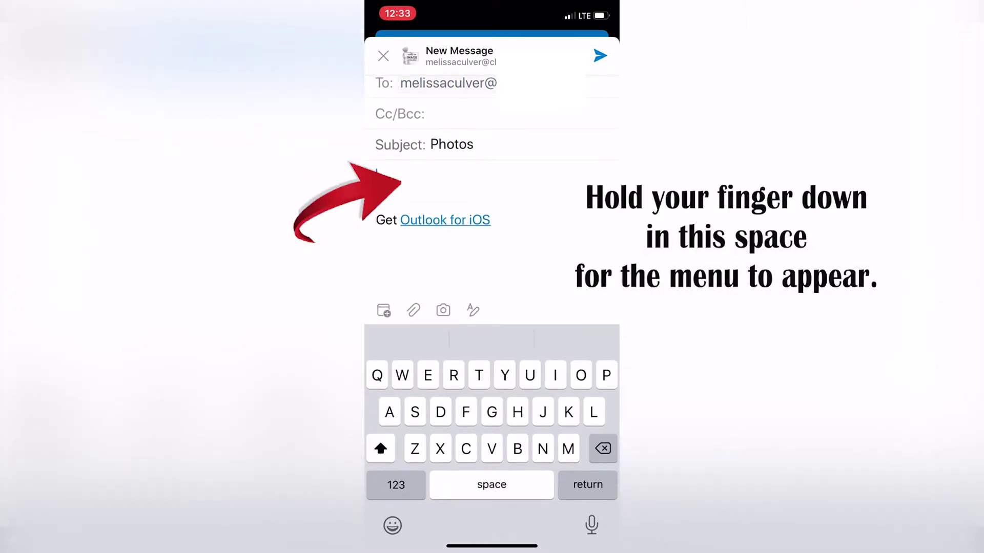
pyautogui.click(383, 176)
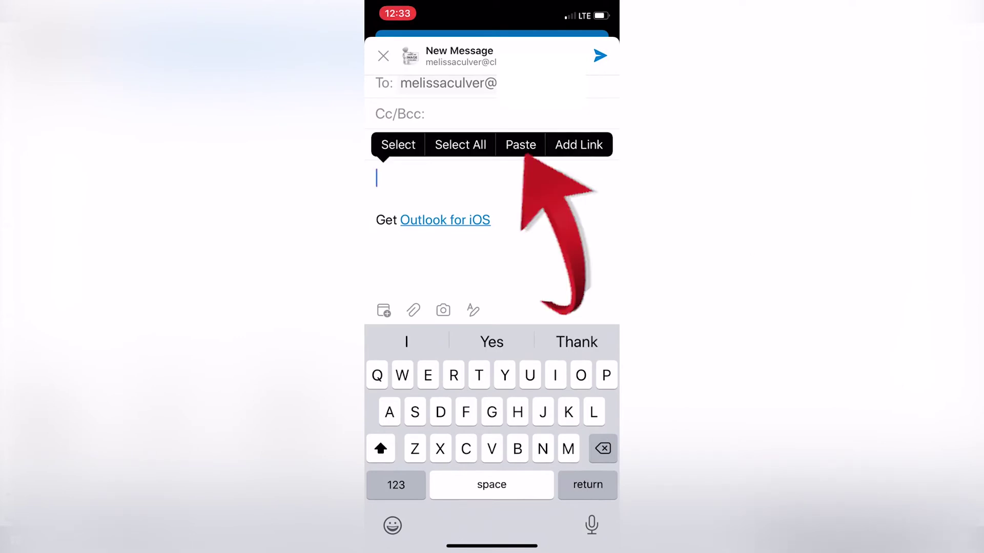
pyautogui.click(520, 145)
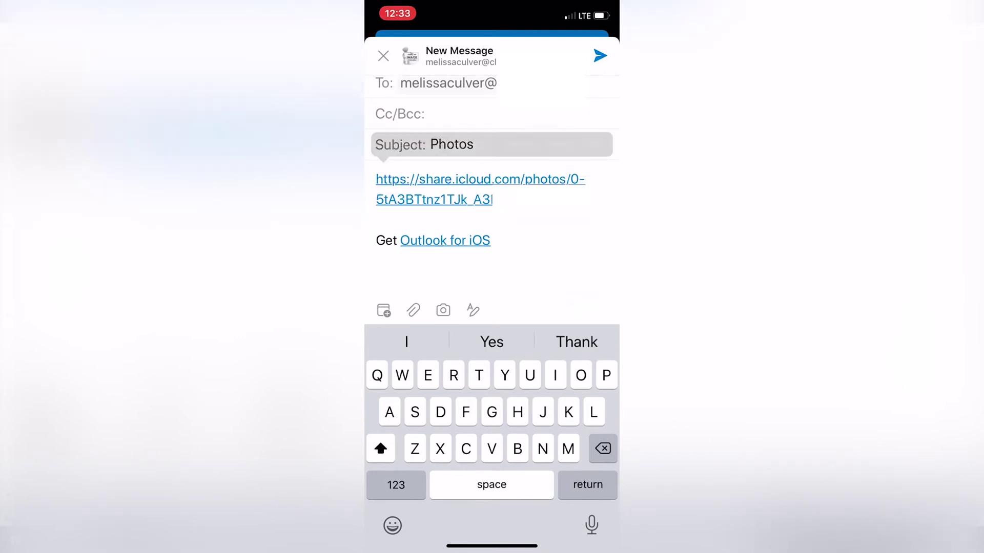
# Step: Add the text "See link. Text images" beneath the pasted link in the email body
pyautogui.press('Return')
pyautogui.press('Return')
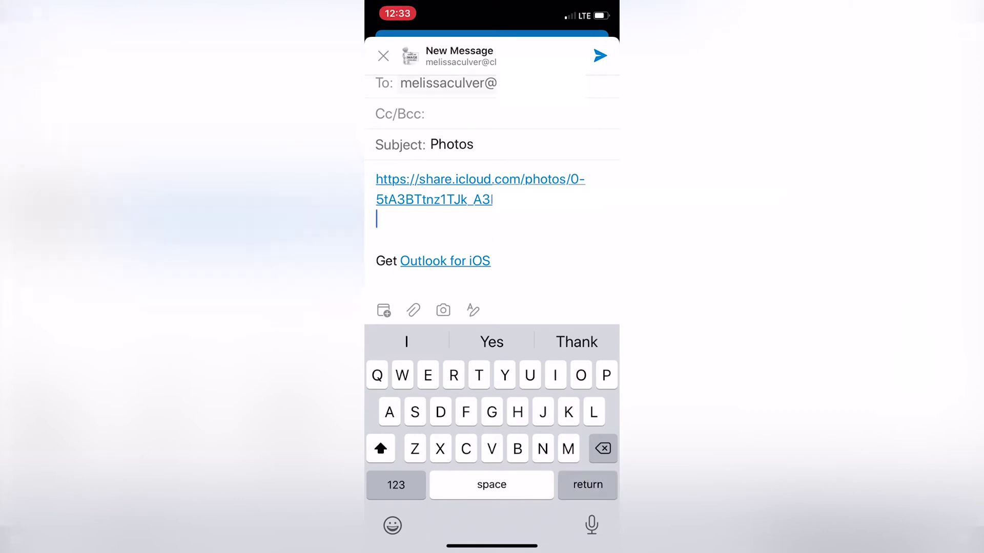
pyautogui.write('See link. Text imagr')
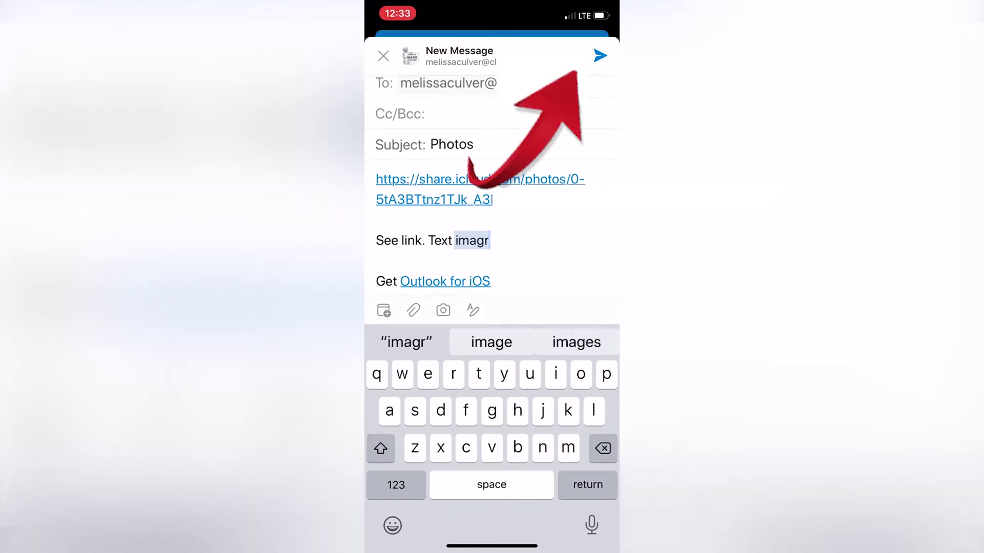
pyautogui.click(576, 341)
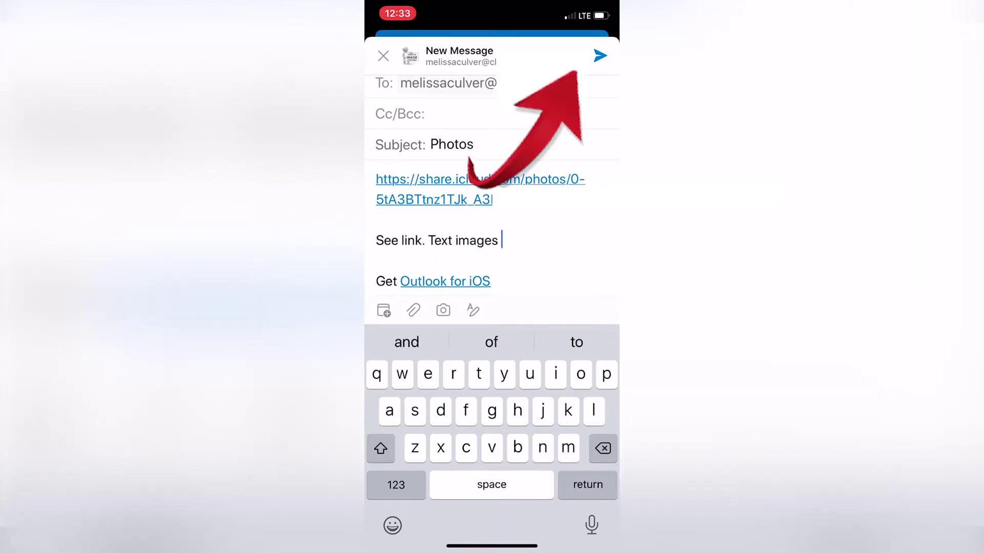
pyautogui.click(505, 240)
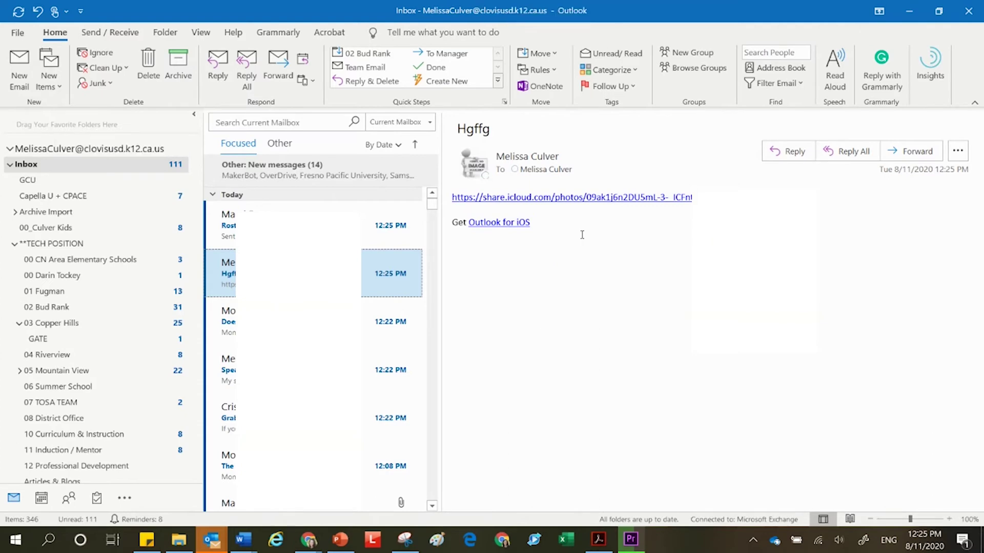
# Step: On the computer, open the iCloud link in the received email and download the shared photos without signing in
pyautogui.click(674, 197)
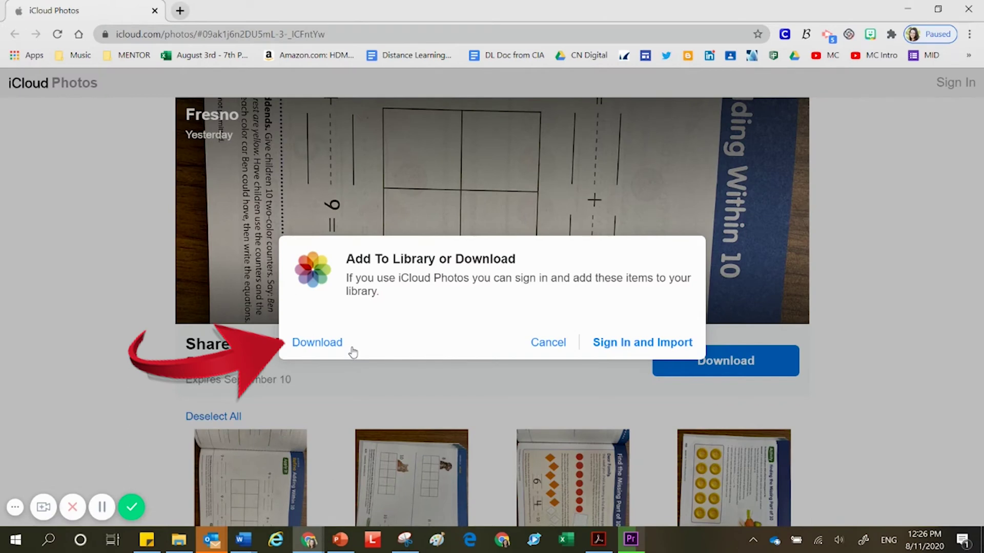
pyautogui.click(352, 350)
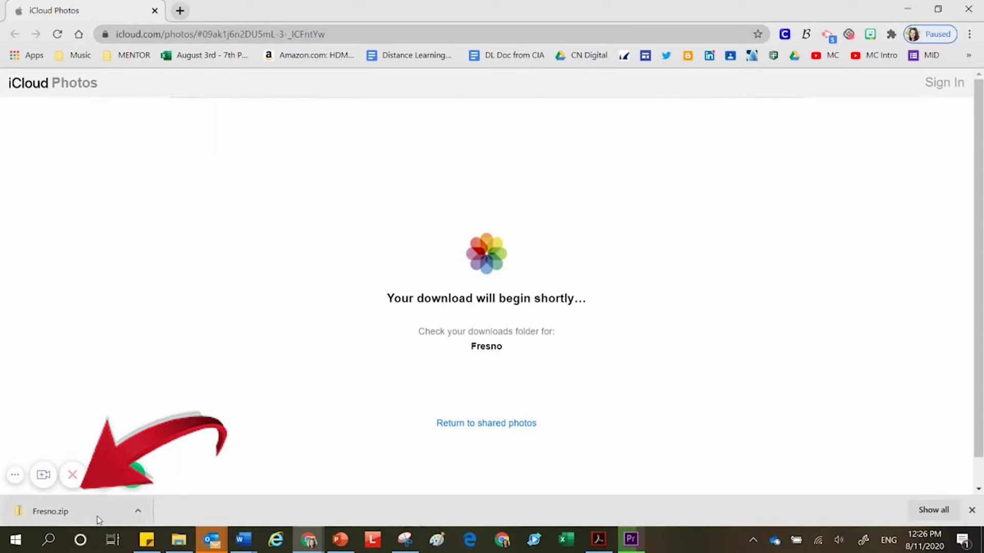
# Step: Extract all files from the downloaded Fresno.zip and close the compressed folder window
pyautogui.click(78, 511)
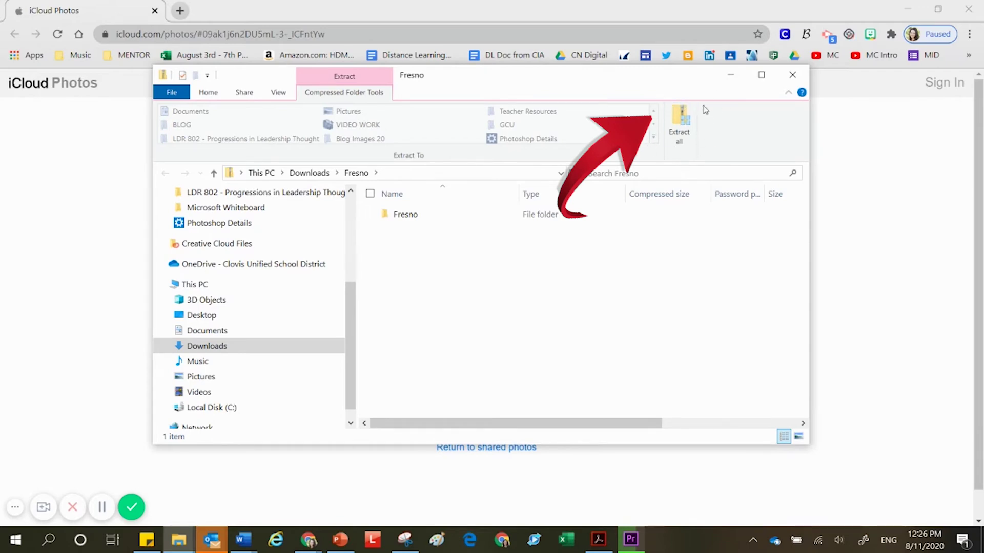
pyautogui.click(680, 114)
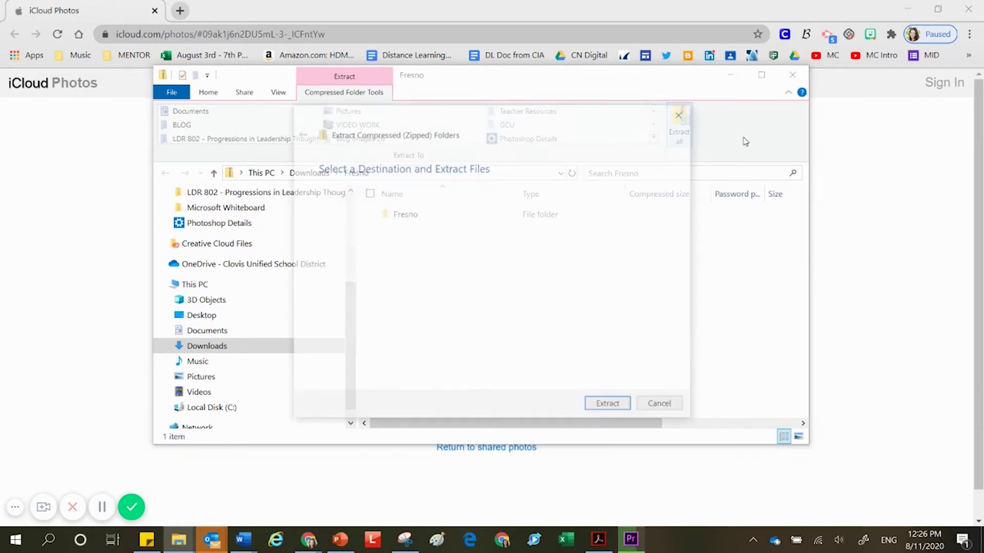
pyautogui.click(610, 406)
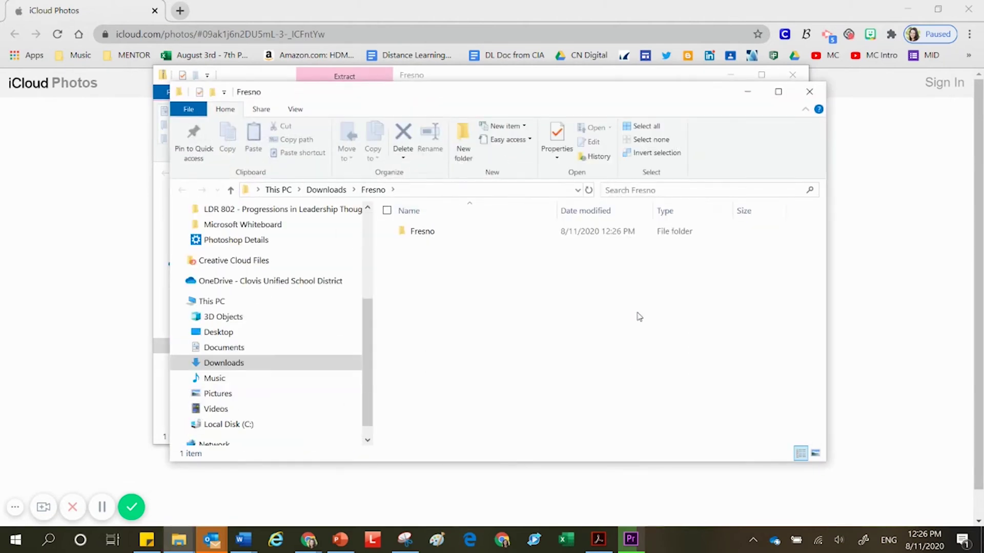
pyautogui.click(795, 76)
pyautogui.click(796, 77)
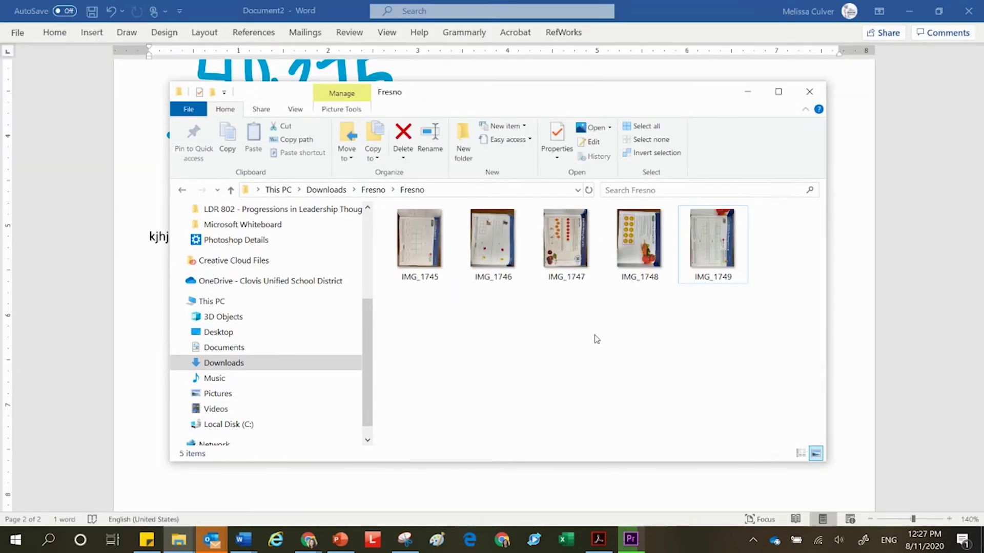
# Step: Insert all five photos, IMG_1745 to IMG_1749, from the extracted Fresno folder into the Word document and minimize the folder window
pyautogui.moveTo(755, 285); pyautogui.dragTo(406, 214)
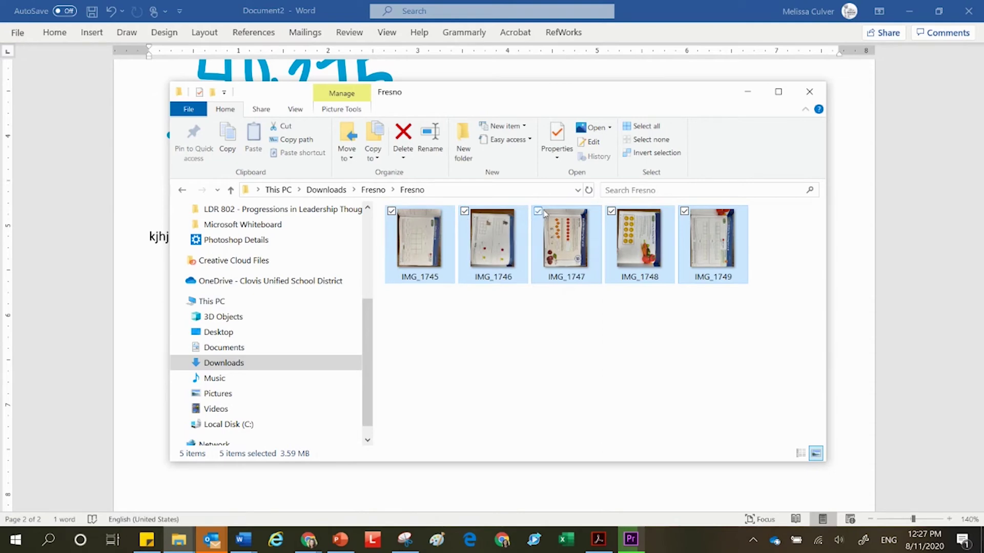
pyautogui.hotkey('ctrl', 'a')
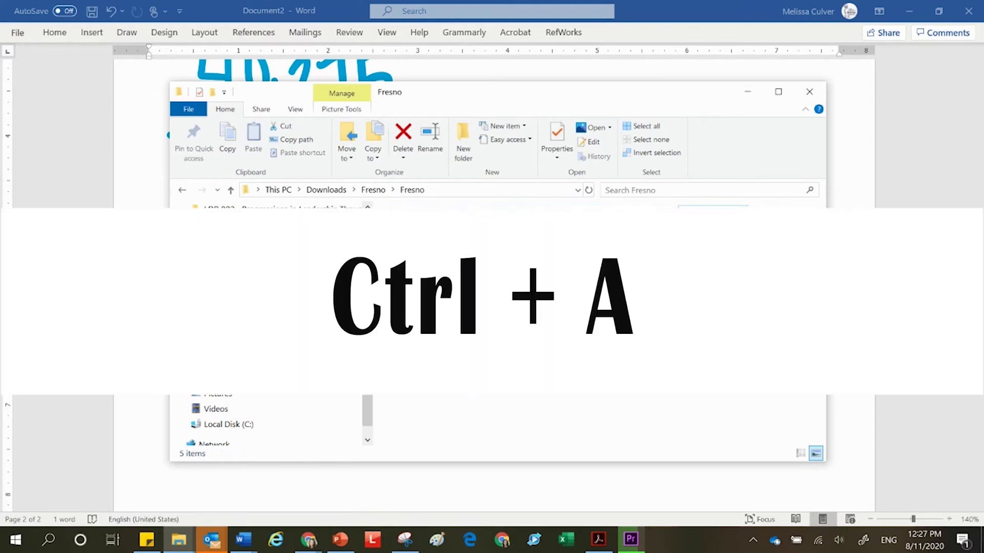
pyautogui.hotkey('ctrl', 'a')
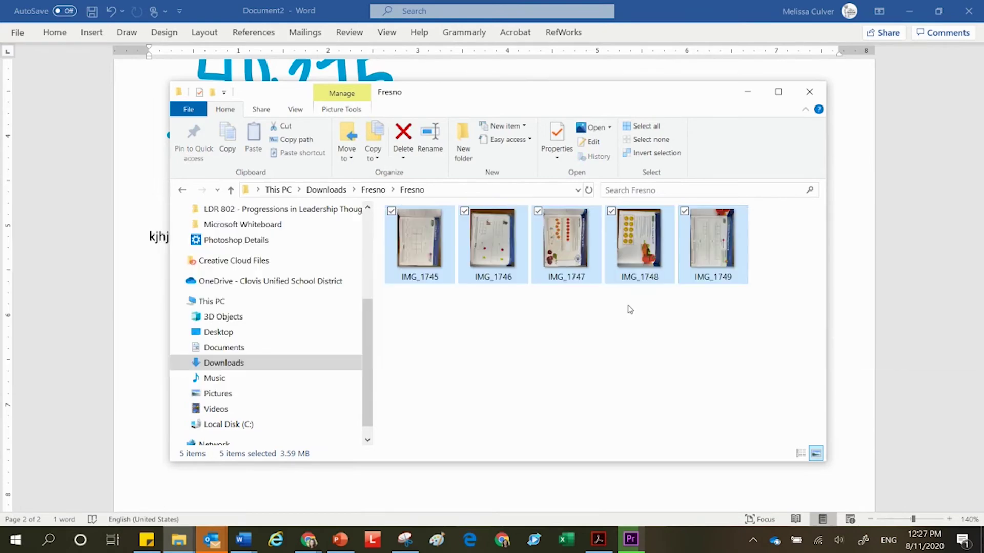
pyautogui.moveTo(635, 97); pyautogui.dragTo(359, 131)
pyautogui.moveTo(204, 263); pyautogui.dragTo(695, 417)
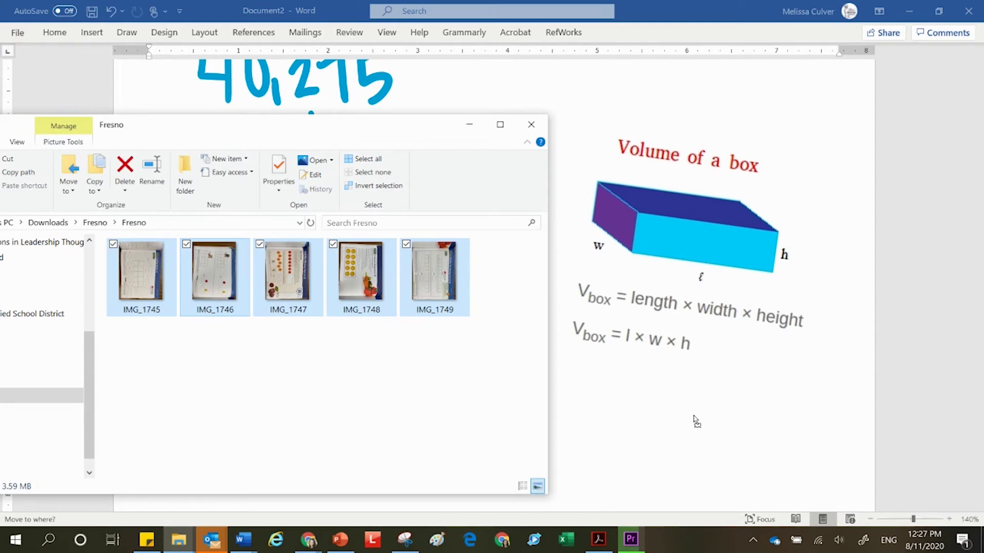
pyautogui.moveTo(695, 422); pyautogui.dragTo(693, 415)
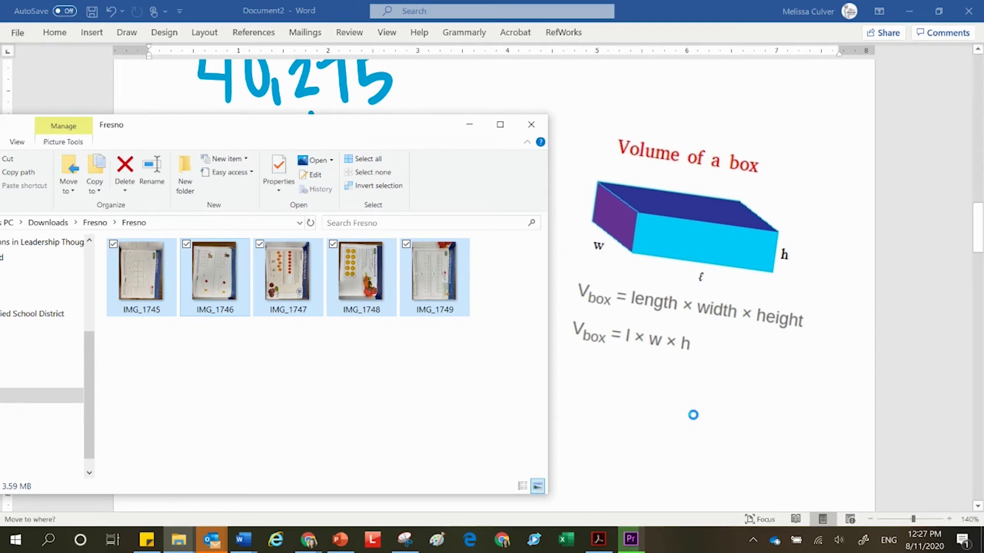
pyautogui.click(468, 129)
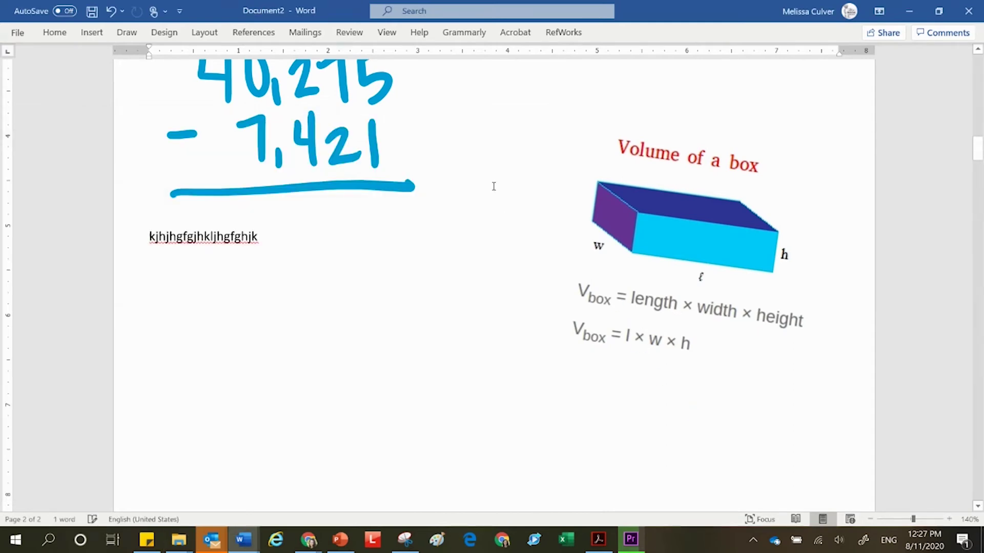
# Step: Change the page orientation of the document containing the inserted worksheet photos to Landscape
pyautogui.scroll(-7, 576, 321)
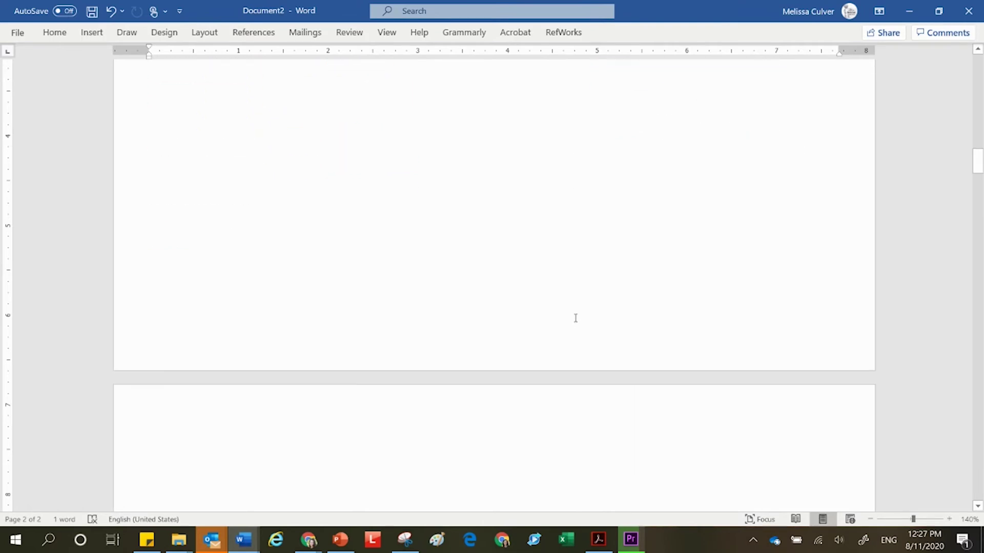
pyautogui.scroll(-3, 576, 318)
pyautogui.scroll(-8, 575, 320)
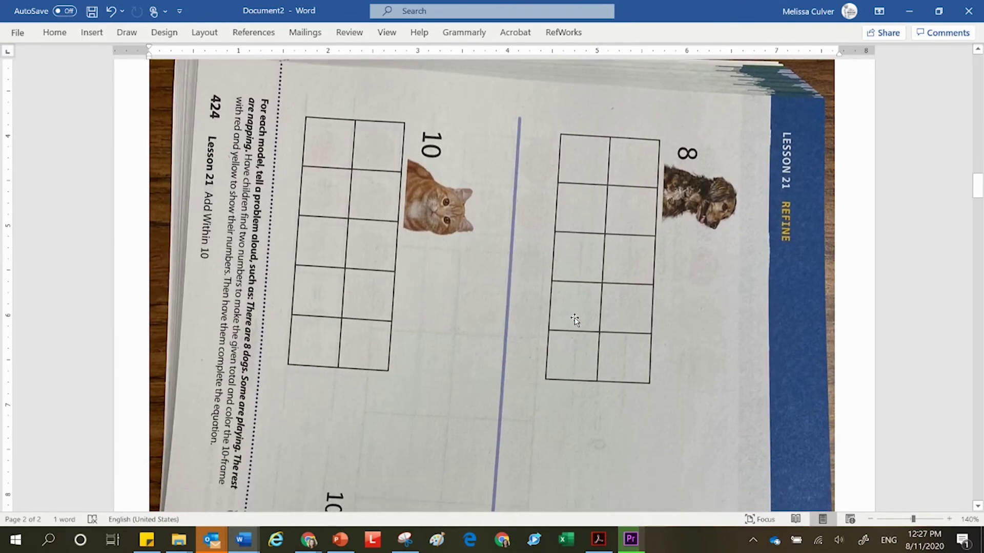
pyautogui.scroll(-10, 575, 320)
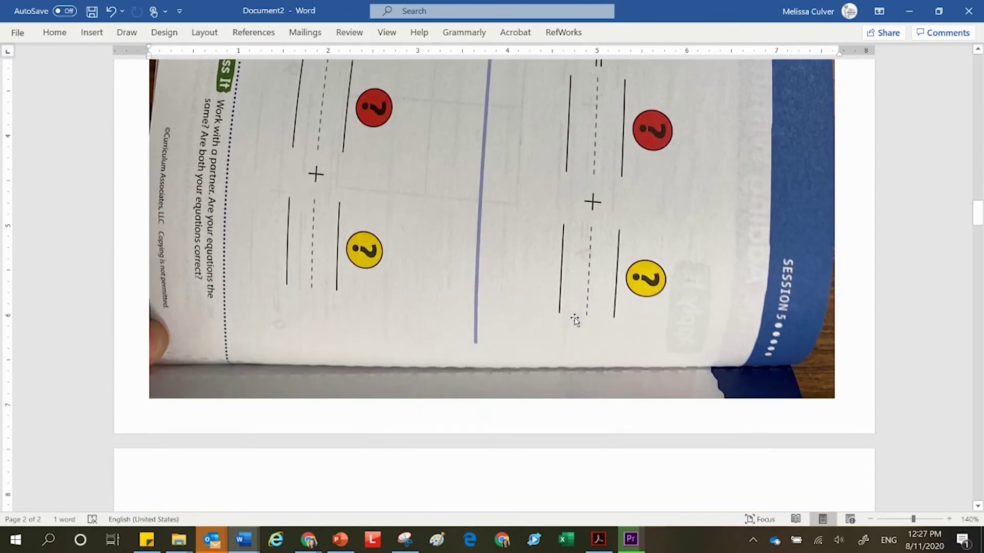
pyautogui.scroll(-1, 575, 322)
pyautogui.scroll(14, 576, 320)
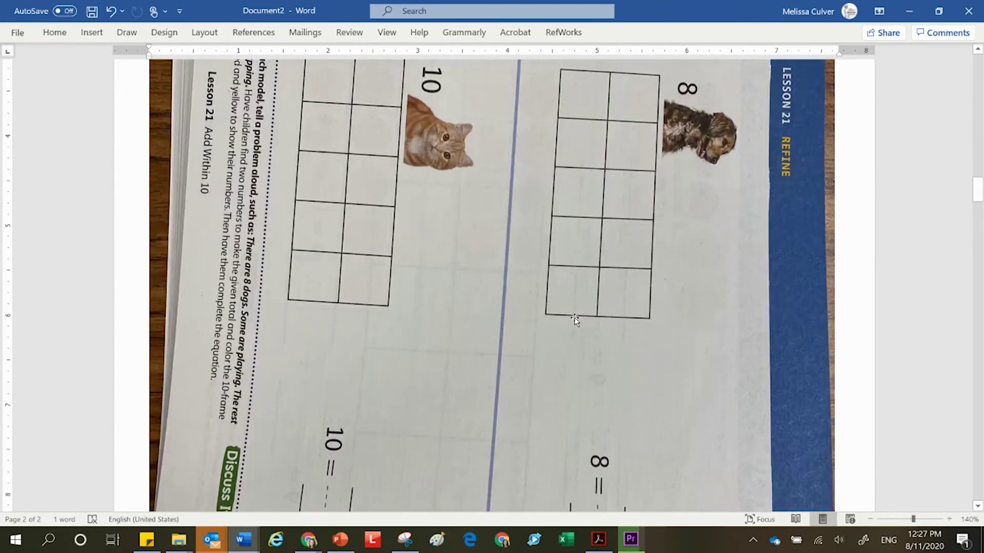
pyautogui.click(207, 32)
pyautogui.click(66, 64)
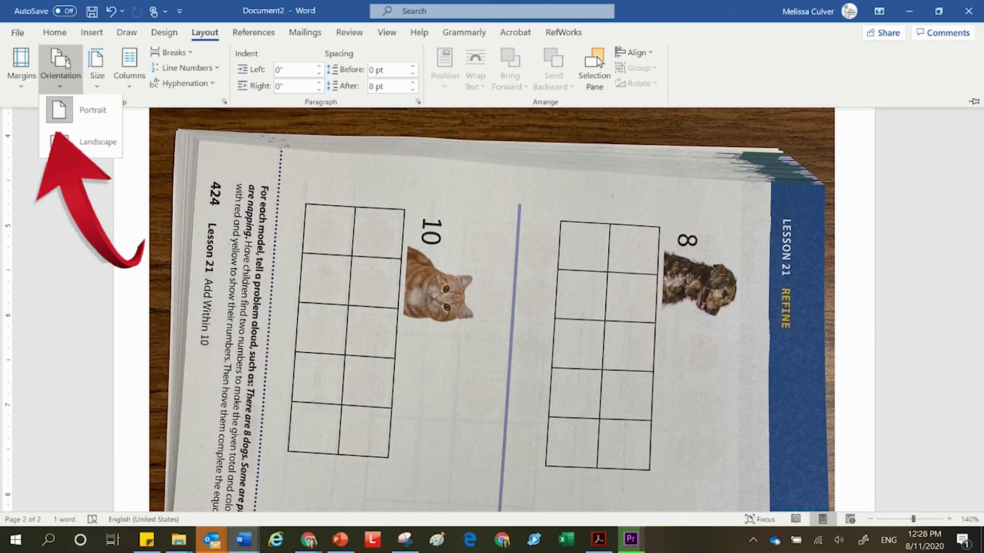
pyautogui.click(91, 144)
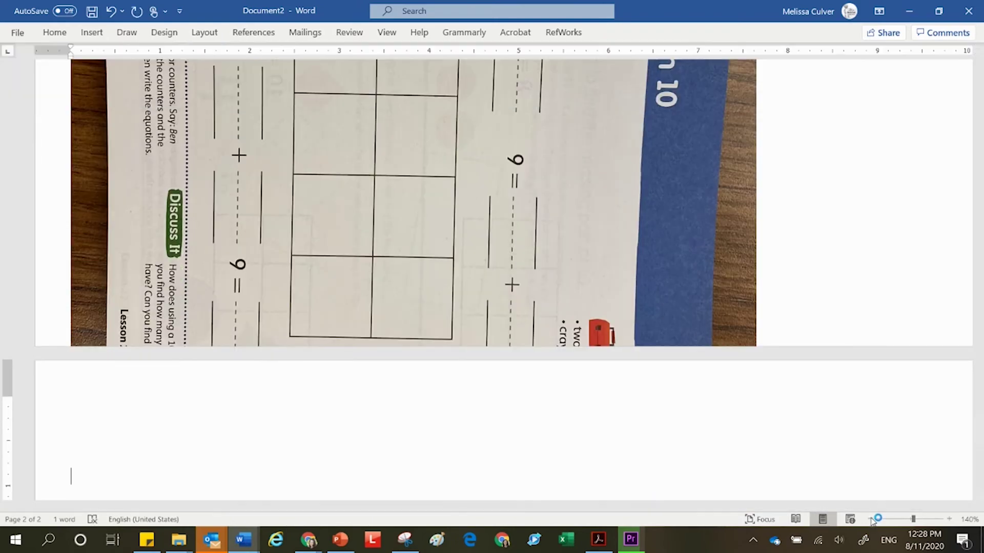
# Step: Rotate the page 424 worksheet photo with the dog and cat 90° to the left so it reads upright
pyautogui.click(871, 519)
pyautogui.click(871, 519)
pyautogui.click(871, 520)
pyautogui.click(871, 519)
pyautogui.click(871, 520)
pyautogui.click(870, 519)
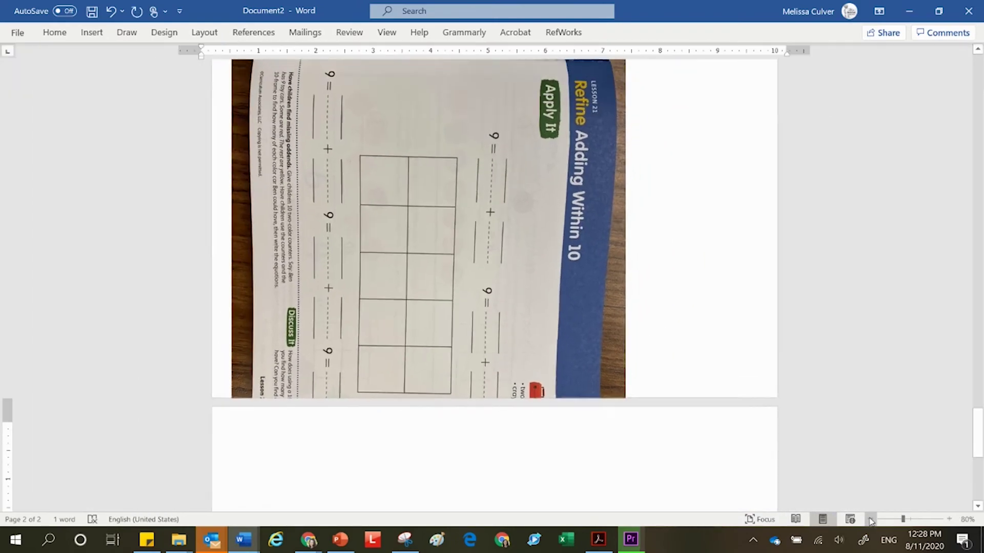
pyautogui.click(870, 520)
pyautogui.click(870, 519)
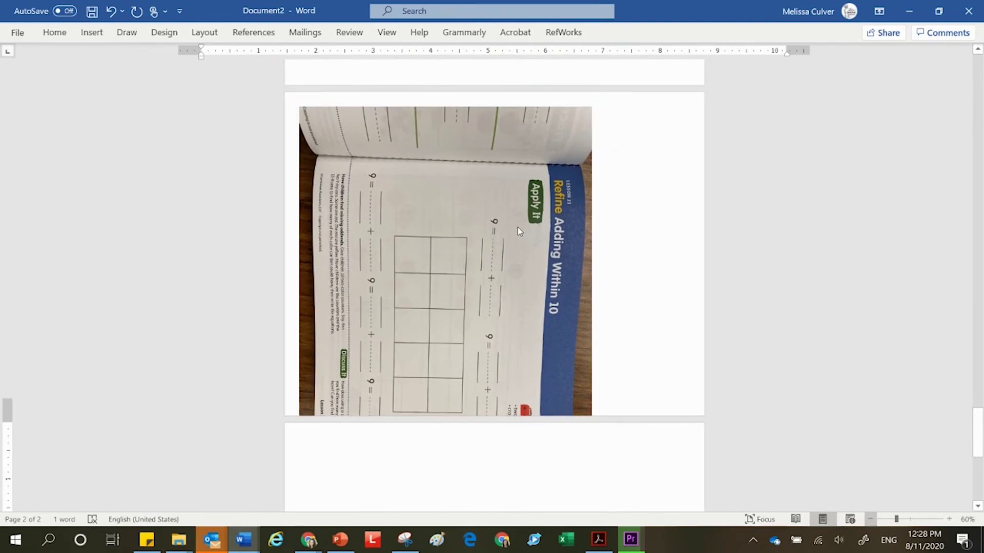
pyautogui.click(517, 232)
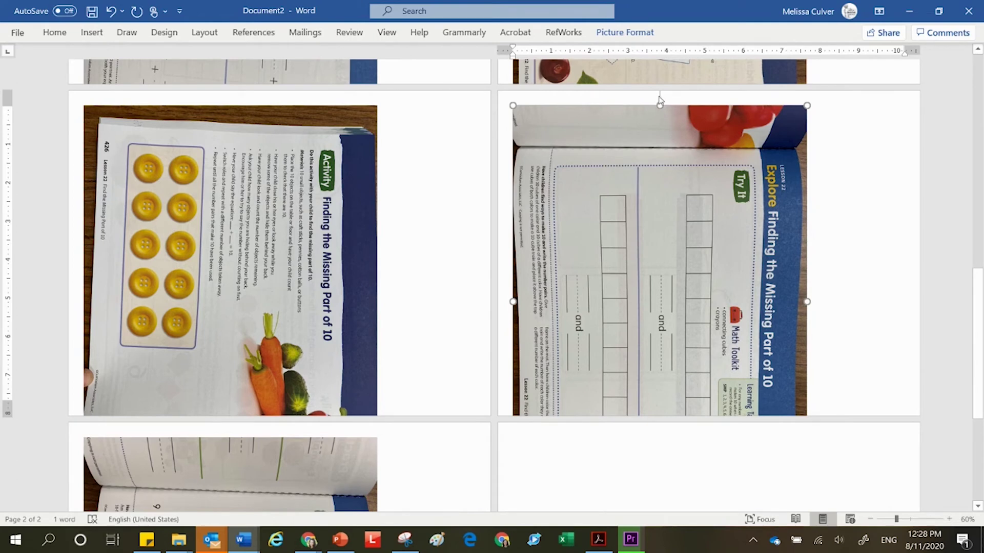
pyautogui.moveTo(662, 135); pyautogui.dragTo(666, 155)
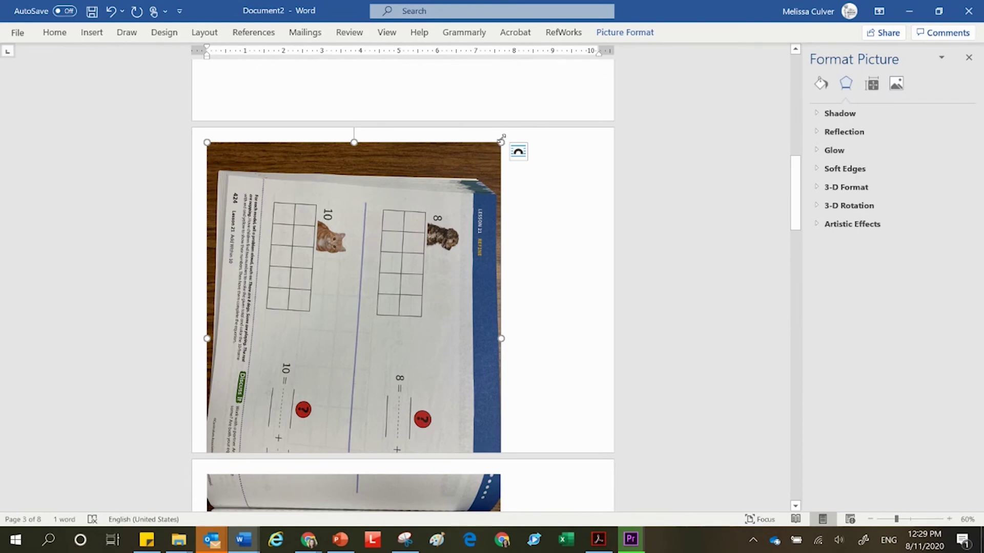
pyautogui.click(639, 34)
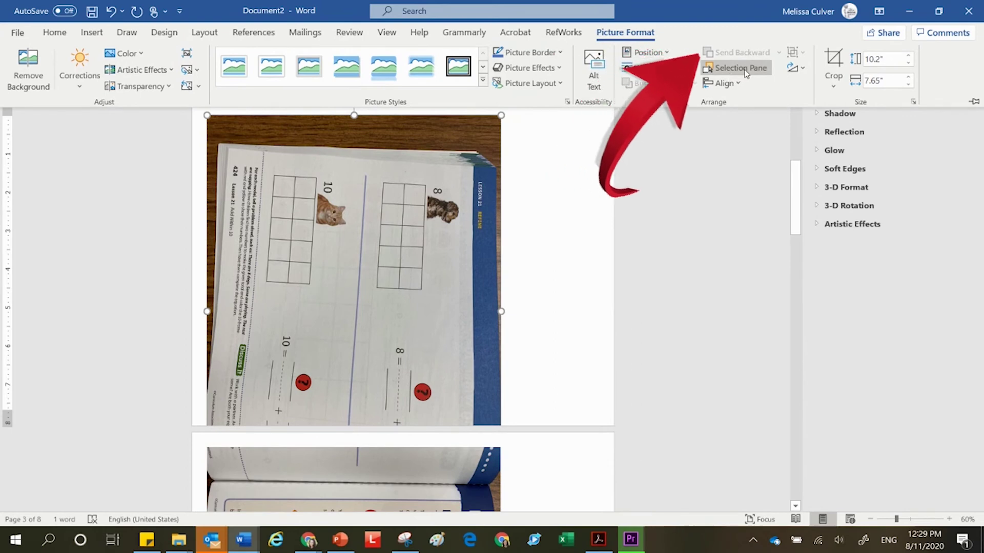
pyautogui.click(801, 68)
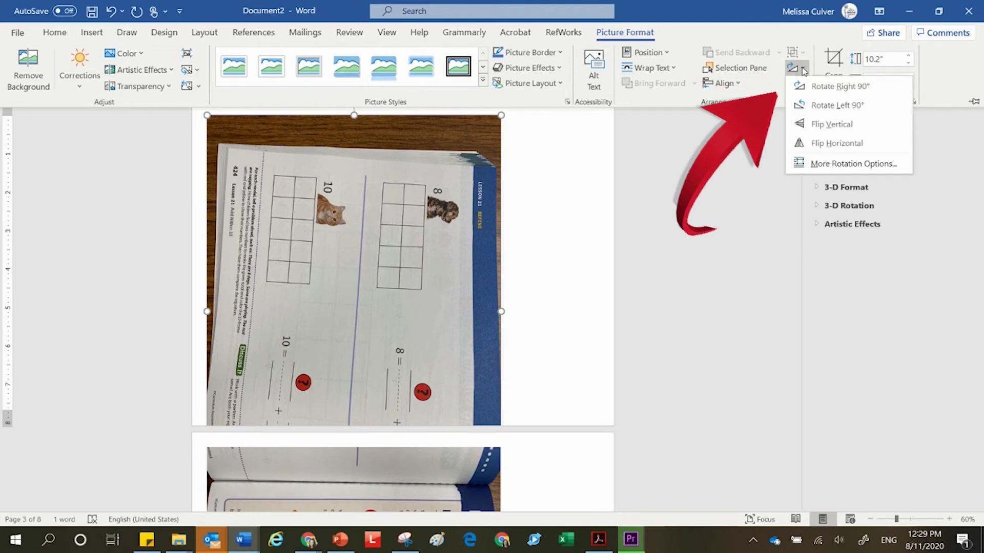
pyautogui.click(837, 105)
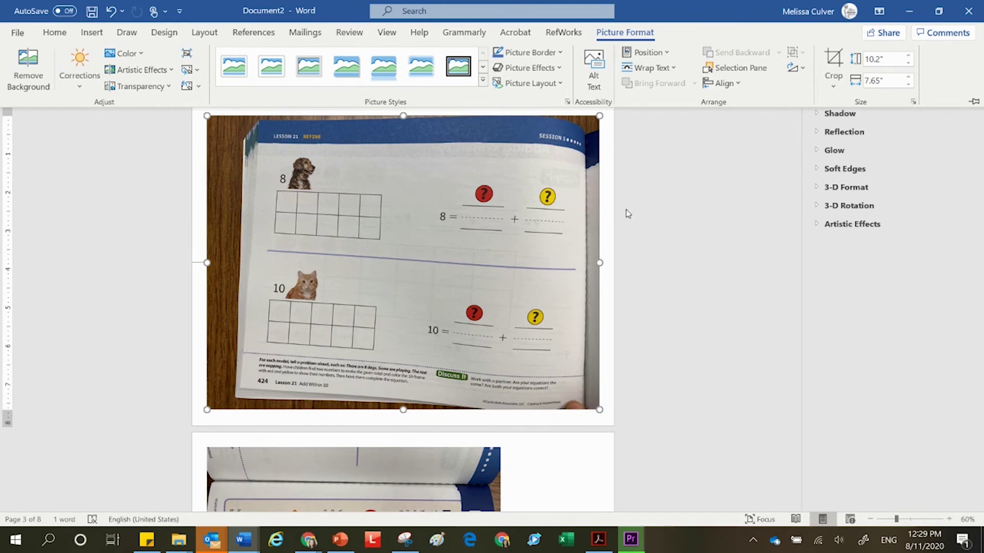
# Step: Rotate the page 426 Activity photo with the yellow buttons 90° to the left
pyautogui.click(625, 33)
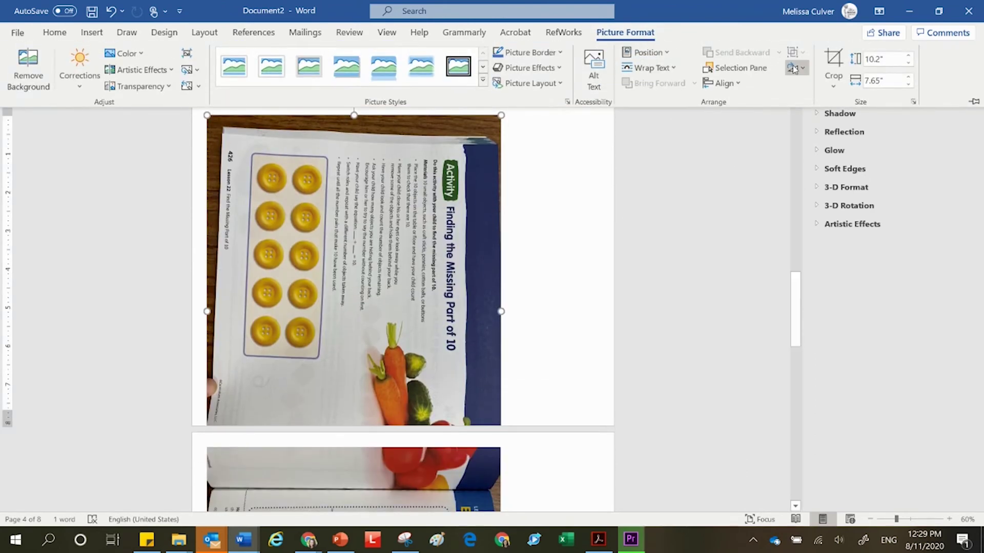
pyautogui.click(793, 68)
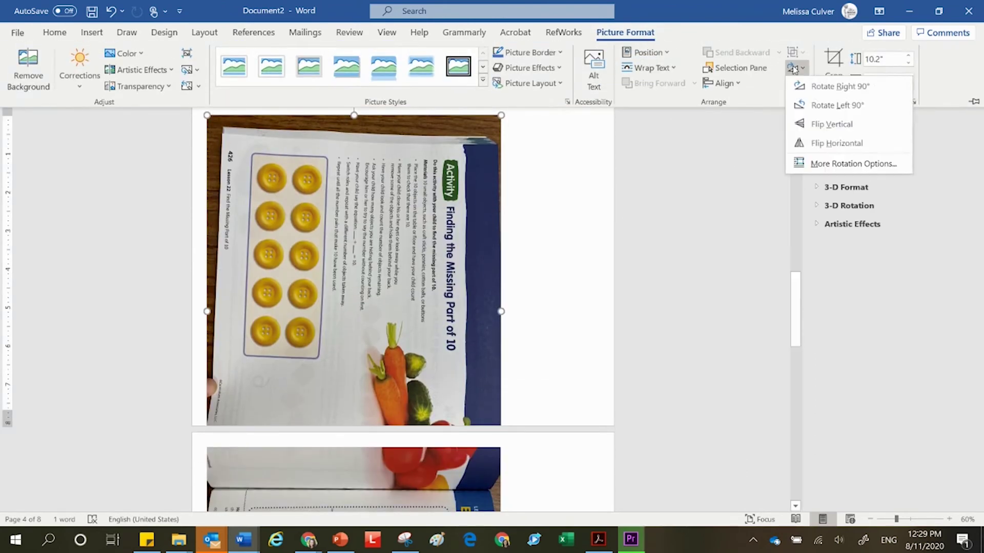
pyautogui.click(831, 105)
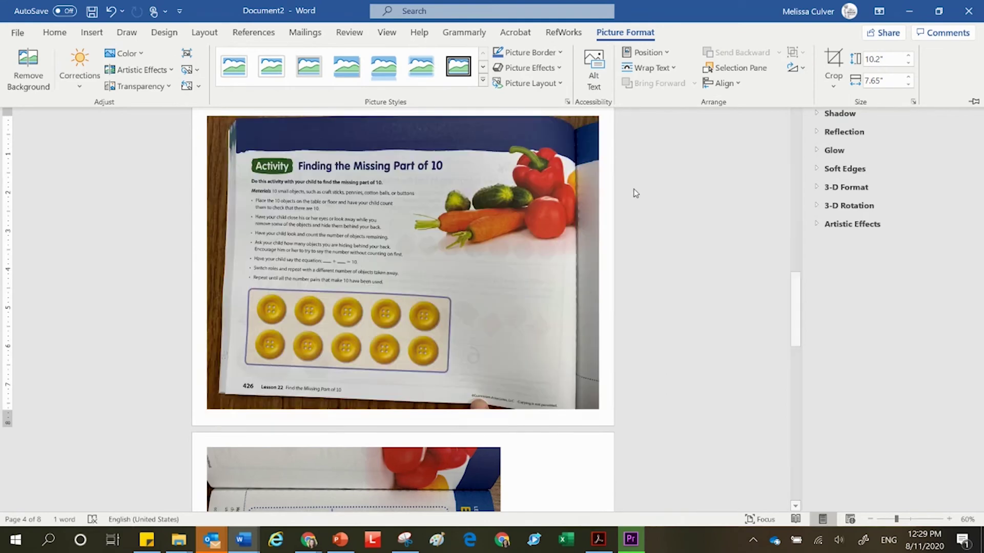
# Step: Rotate the Lesson 22 "Explore Finding the Missing Part of 10" photo 90° to the left
pyautogui.scroll(-10, 638, 184)
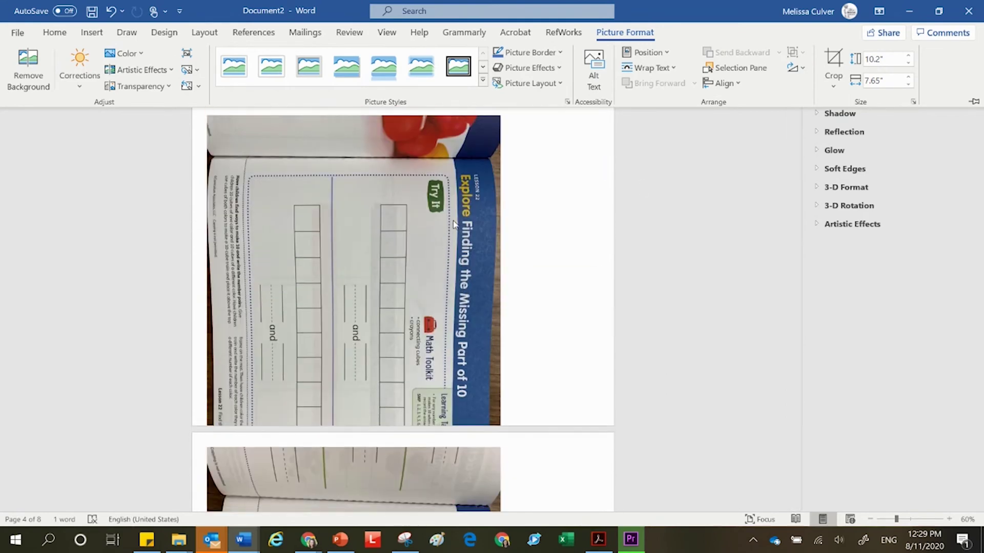
pyautogui.click(453, 224)
pyautogui.click(449, 204)
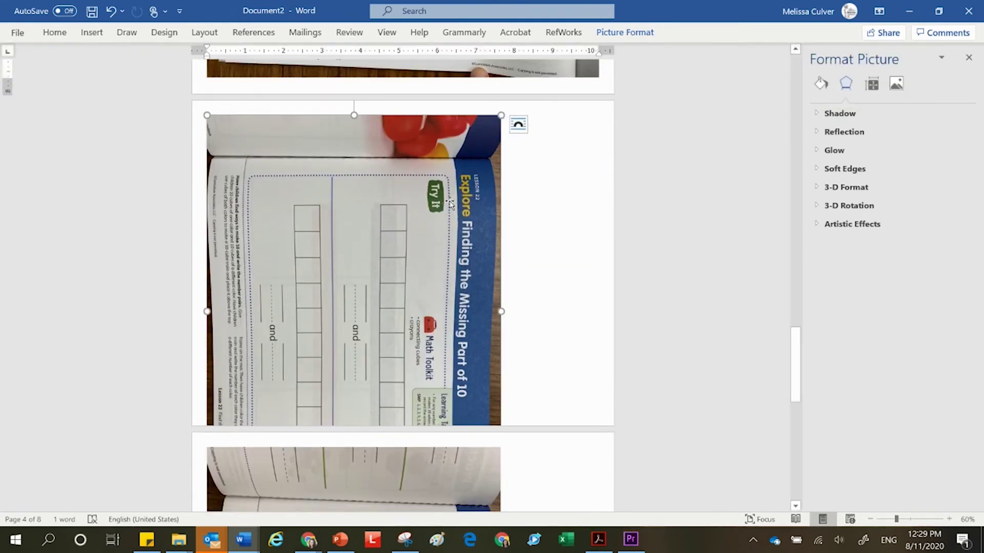
pyautogui.click(625, 32)
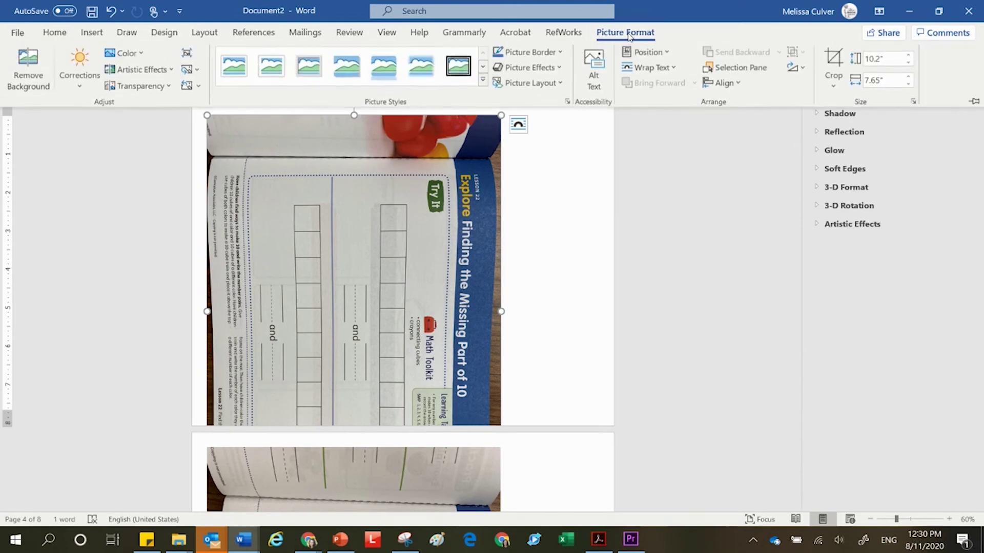
pyautogui.click(802, 67)
pyautogui.click(848, 105)
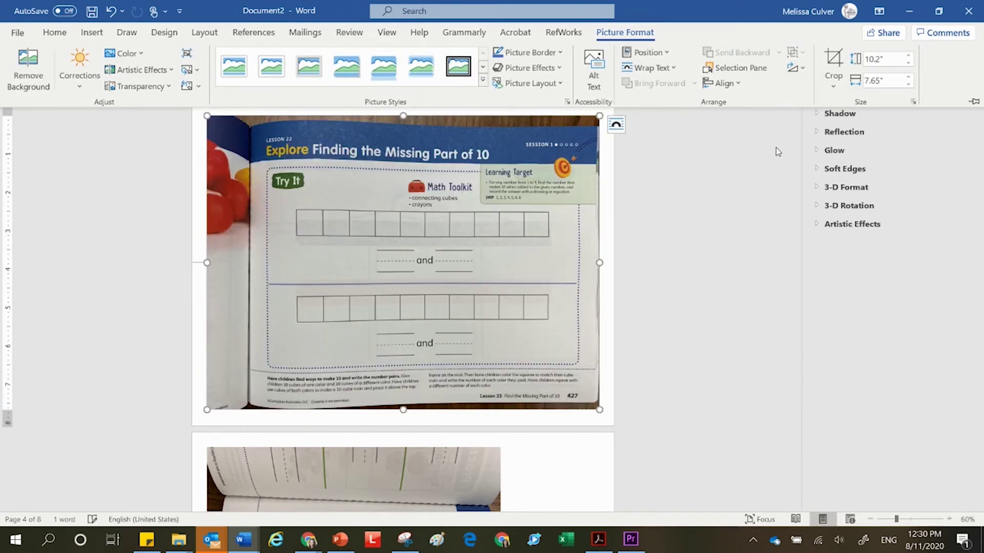
# Step: Rotate the Lesson 21 "Refine Adding Within 10" photo 90° to the left
pyautogui.scroll(-5, 775, 146)
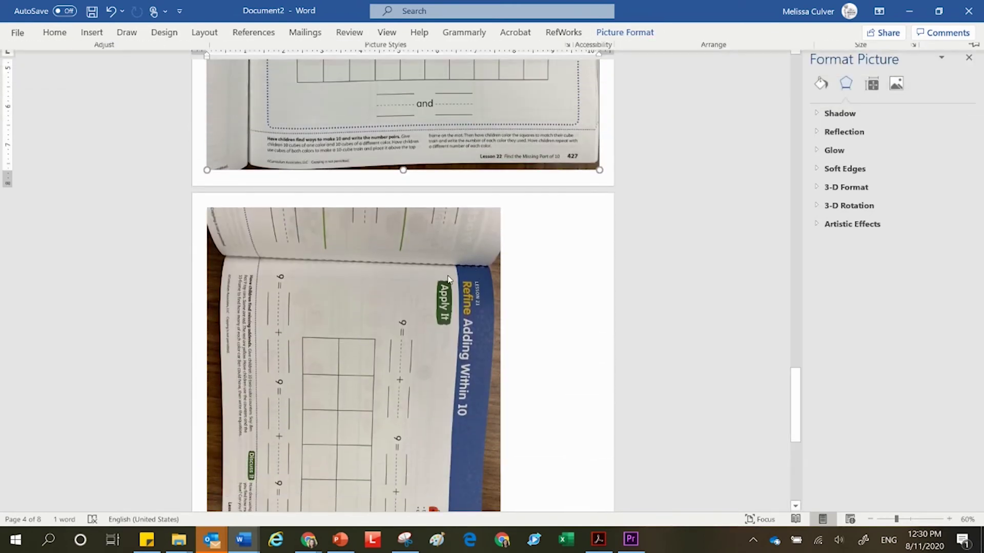
pyautogui.click(447, 274)
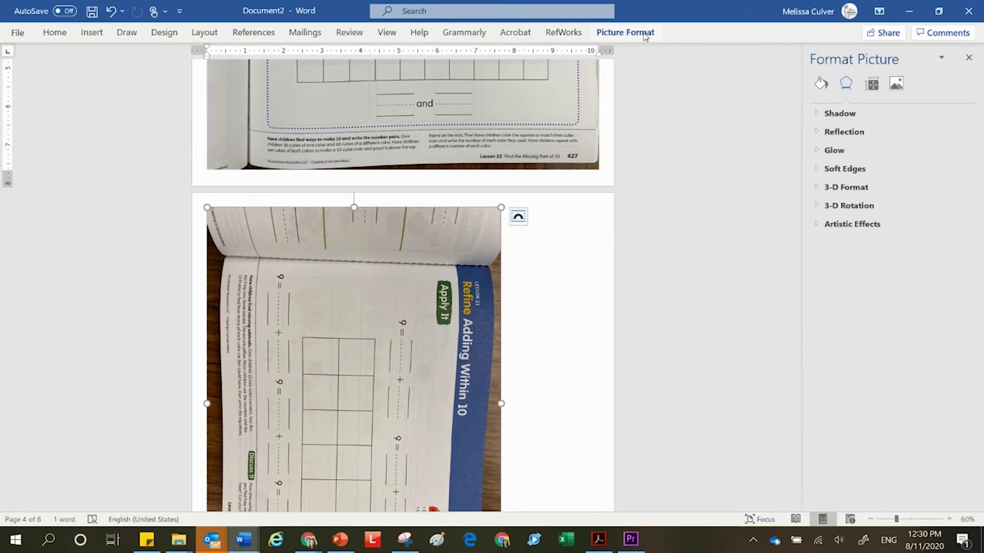
pyautogui.click(625, 33)
pyautogui.click(796, 67)
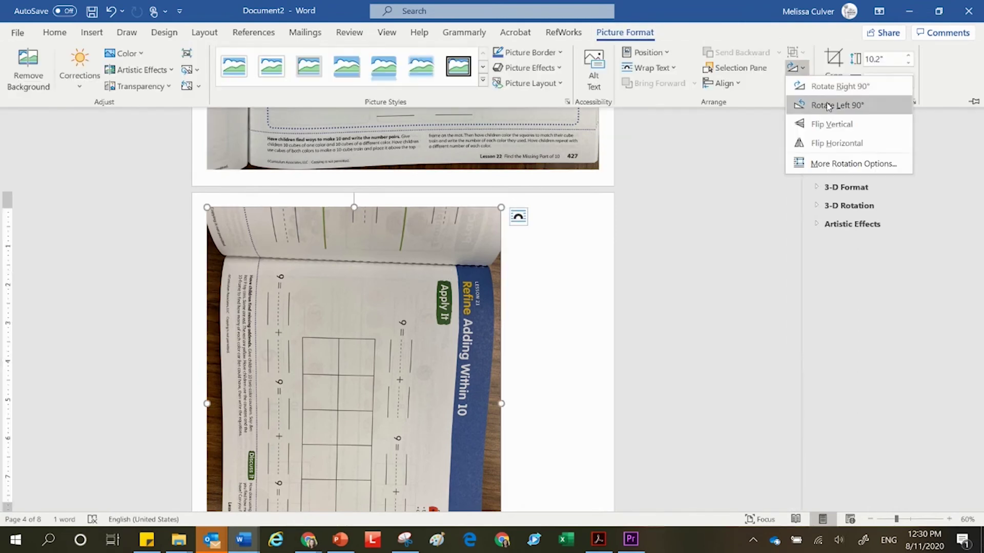
pyautogui.click(828, 105)
# Step: Review the rotated worksheet photos, collapse the ribbon and close the Format Picture pane
pyautogui.scroll(-3, 687, 219)
pyautogui.scroll(-3, 687, 219)
pyautogui.scroll(12, 687, 219)
pyautogui.scroll(15, 687, 221)
pyautogui.scroll(7, 687, 220)
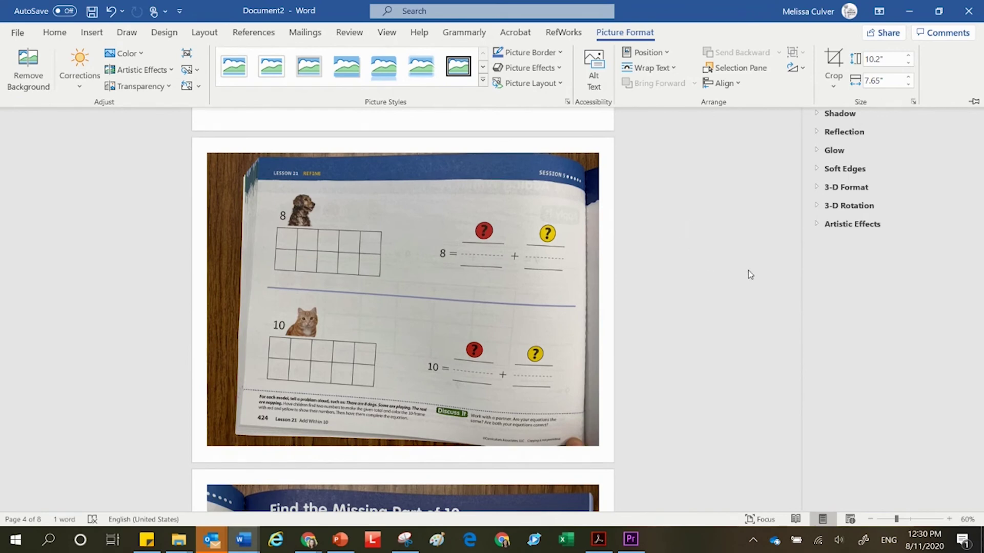
pyautogui.click(971, 111)
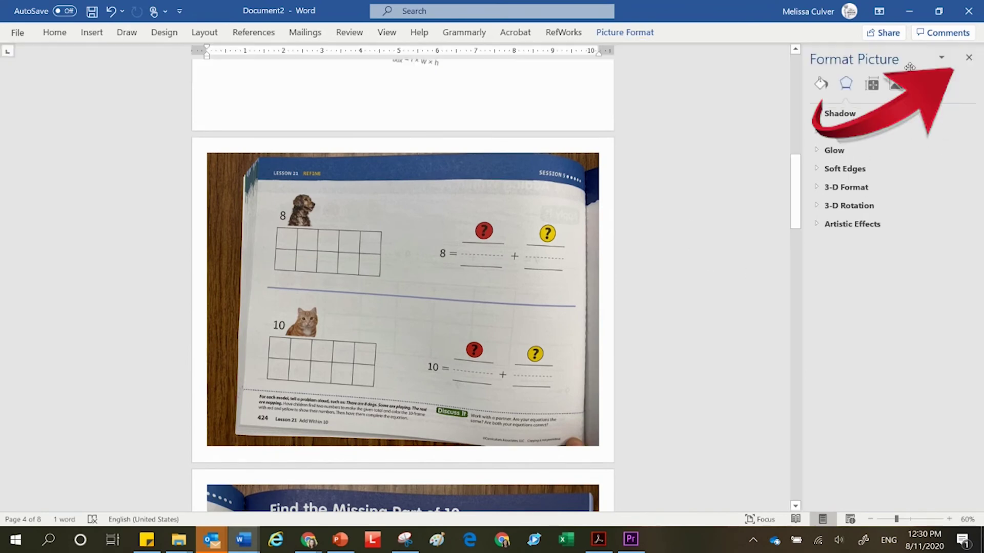
pyautogui.click(968, 60)
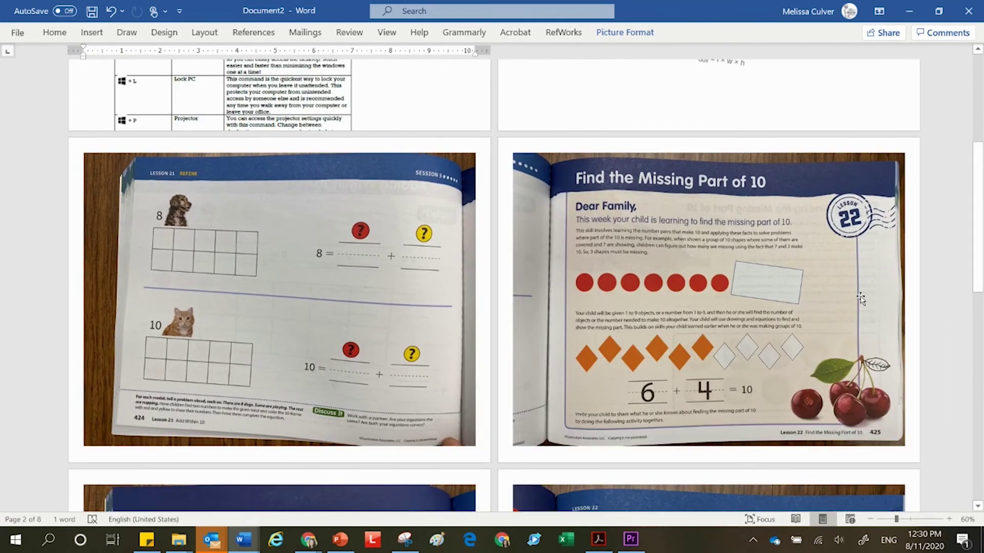
# Step: With the blue pen, dot four cells in each row of the dog's 10-frame and draw arrows to the red and yellow question marks above
pyautogui.click(949, 519)
pyautogui.click(949, 519)
pyautogui.click(950, 519)
pyautogui.click(949, 519)
pyautogui.click(949, 519)
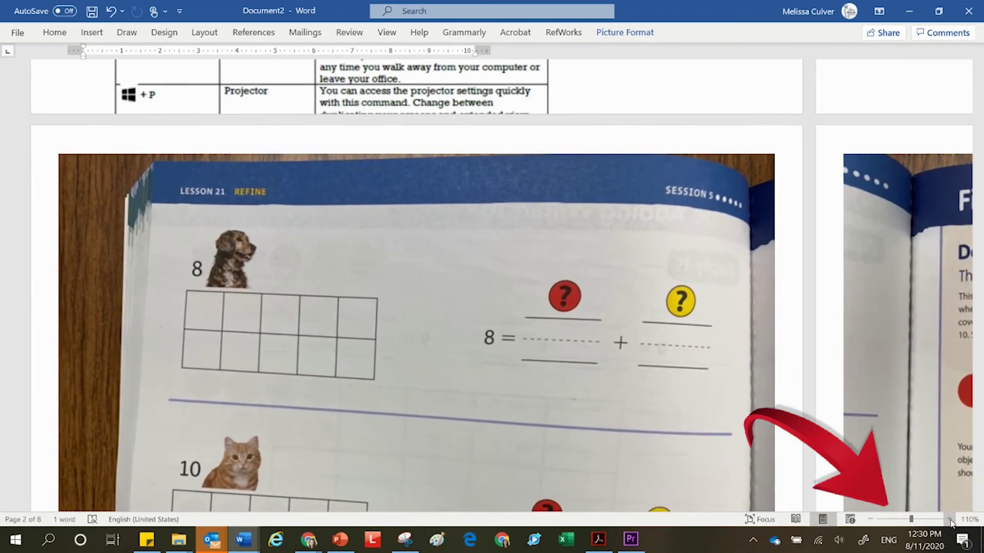
pyautogui.scroll(-2, 863, 290)
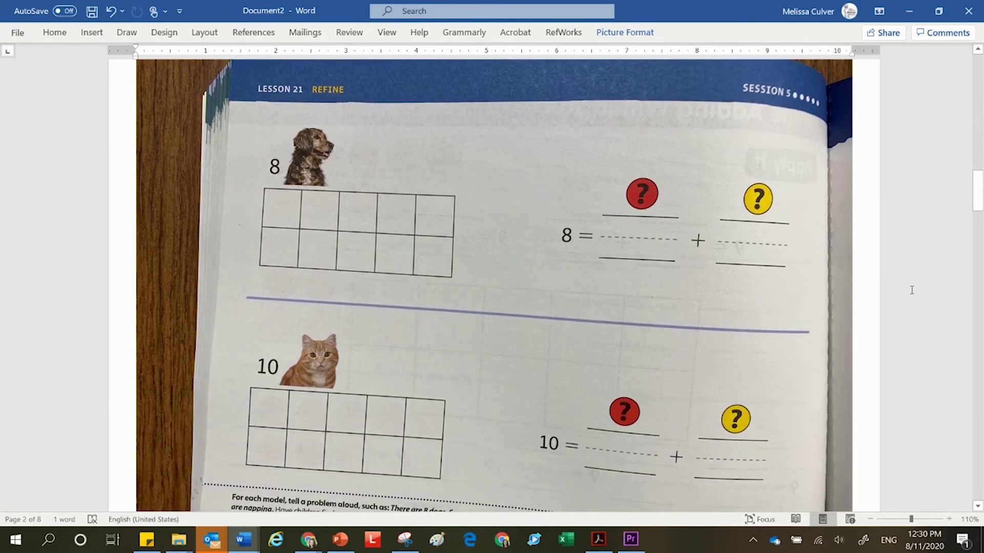
pyautogui.click(126, 32)
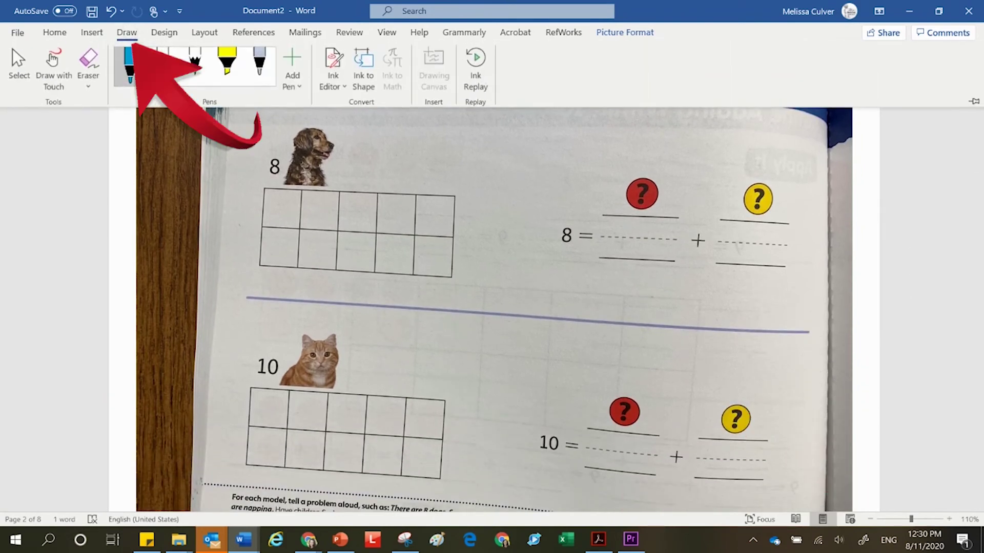
pyautogui.click(130, 66)
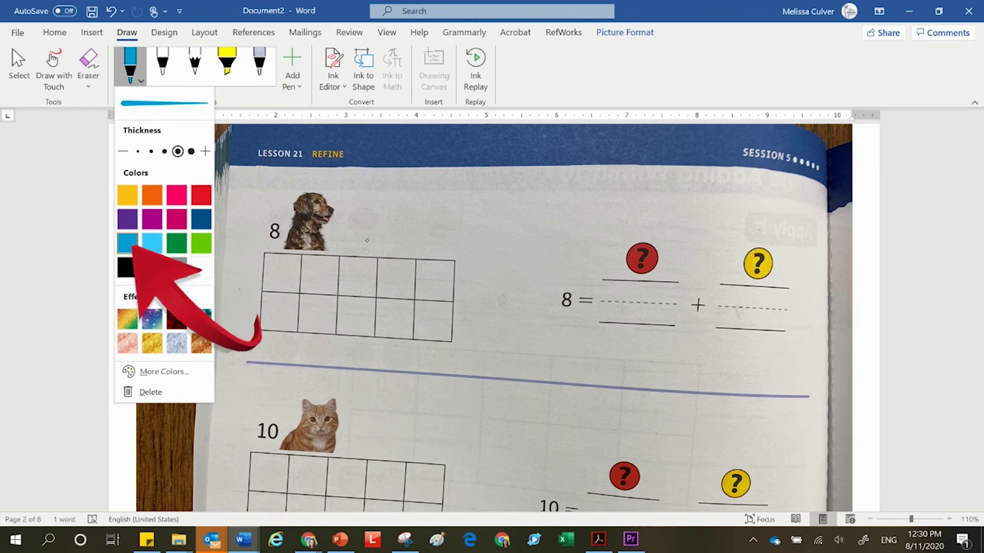
pyautogui.click(406, 211)
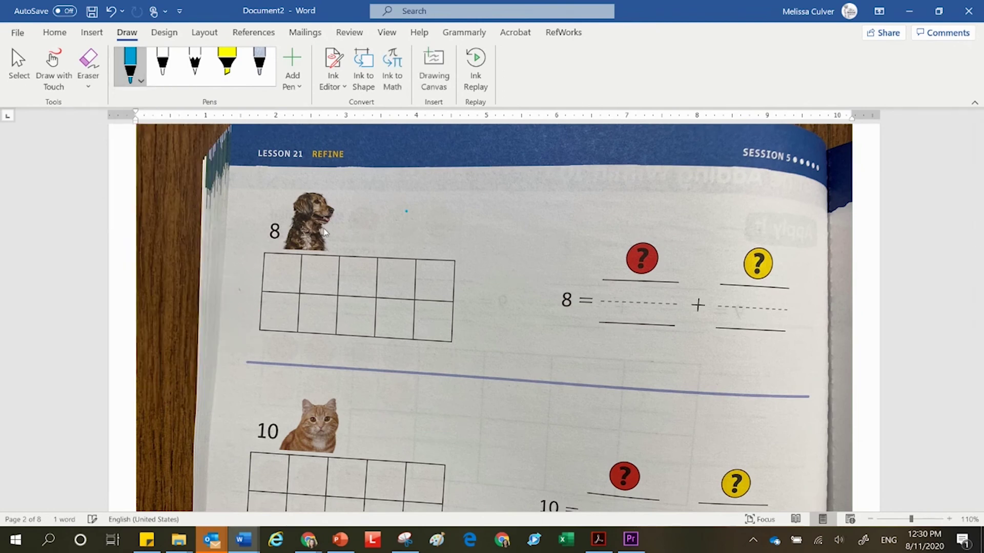
pyautogui.moveTo(279, 265)
pyautogui.mouseDown()
pyautogui.moveTo(284, 277)
pyautogui.moveTo(279, 269)
pyautogui.moveTo(316, 281)
pyautogui.moveTo(353, 283)
pyautogui.moveTo(365, 272)
pyautogui.moveTo(388, 287)
pyautogui.mouseUp()
pyautogui.moveTo(282, 303)
pyautogui.mouseDown()
pyautogui.moveTo(274, 307)
pyautogui.moveTo(284, 313)
pyautogui.moveTo(390, 325)
pyautogui.mouseUp()
pyautogui.moveTo(634, 183)
pyautogui.mouseDown()
pyautogui.moveTo(635, 239)
pyautogui.moveTo(646, 212)
pyautogui.mouseUp()
pyautogui.moveTo(745, 189)
pyautogui.mouseDown()
pyautogui.moveTo(752, 242)
pyautogui.moveTo(762, 218)
pyautogui.mouseUp()
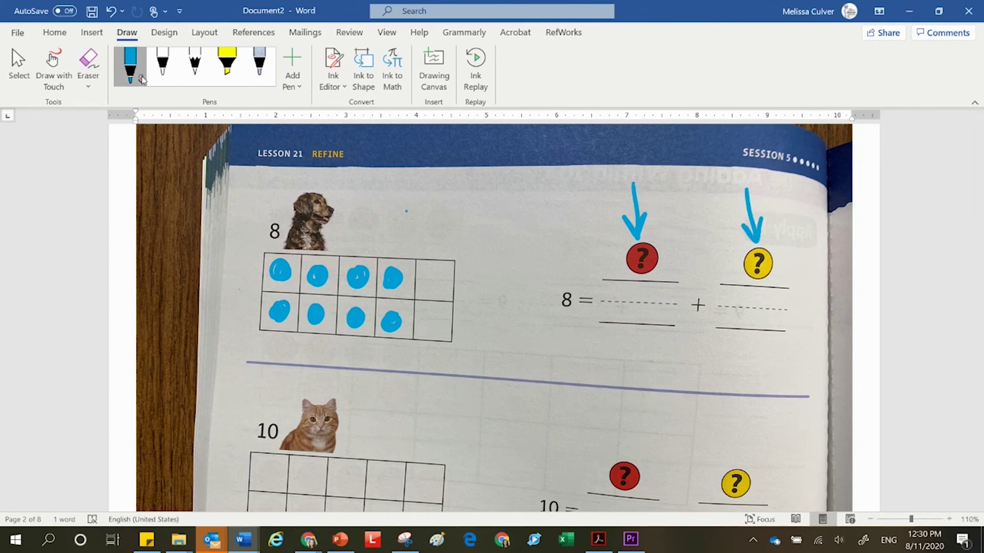
# Step: Recolor the dog's 10-frame dots by drawing over the upper row in pink and the lower row in yellow
pyautogui.click(141, 80)
pyautogui.click(178, 202)
pyautogui.moveTo(288, 262)
pyautogui.mouseDown()
pyautogui.moveTo(320, 281)
pyautogui.moveTo(318, 268)
pyautogui.moveTo(361, 286)
pyautogui.moveTo(393, 279)
pyautogui.mouseUp()
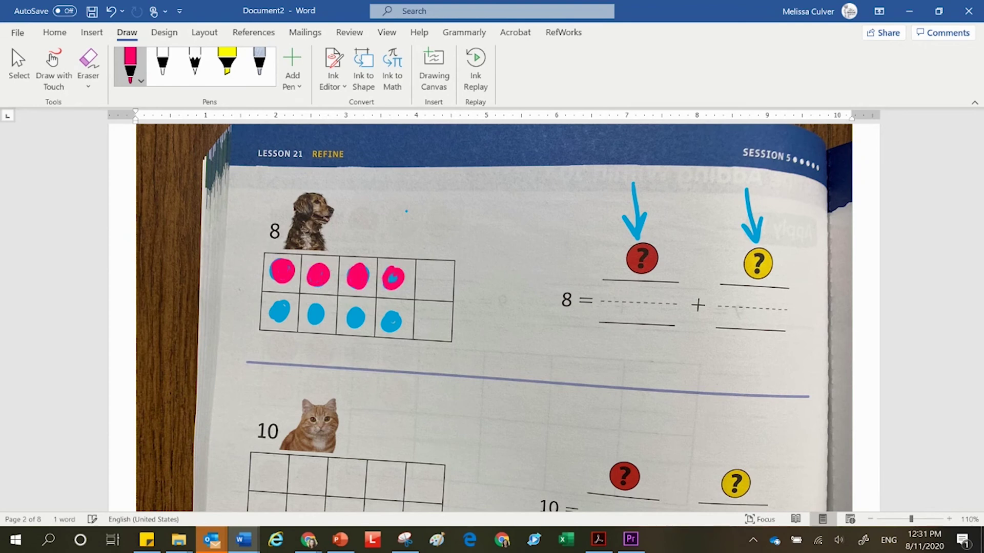
pyautogui.click(130, 64)
pyautogui.click(59, 194)
pyautogui.moveTo(275, 307)
pyautogui.mouseDown()
pyautogui.moveTo(397, 331)
pyautogui.moveTo(389, 324)
pyautogui.mouseUp()
# Step: Write a black 4 in both blanks of the "8 =" equation and collapse the ribbon
pyautogui.click(131, 64)
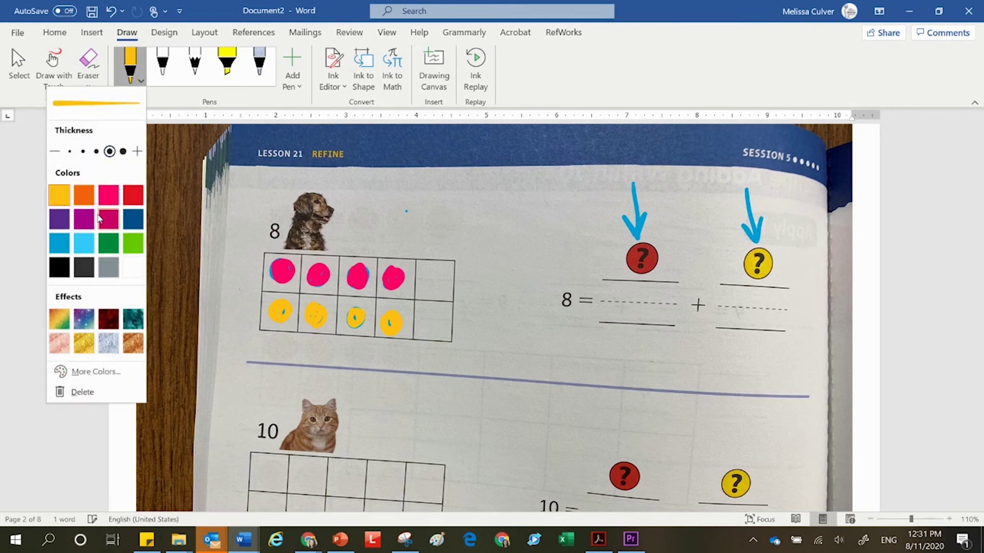
pyautogui.click(58, 267)
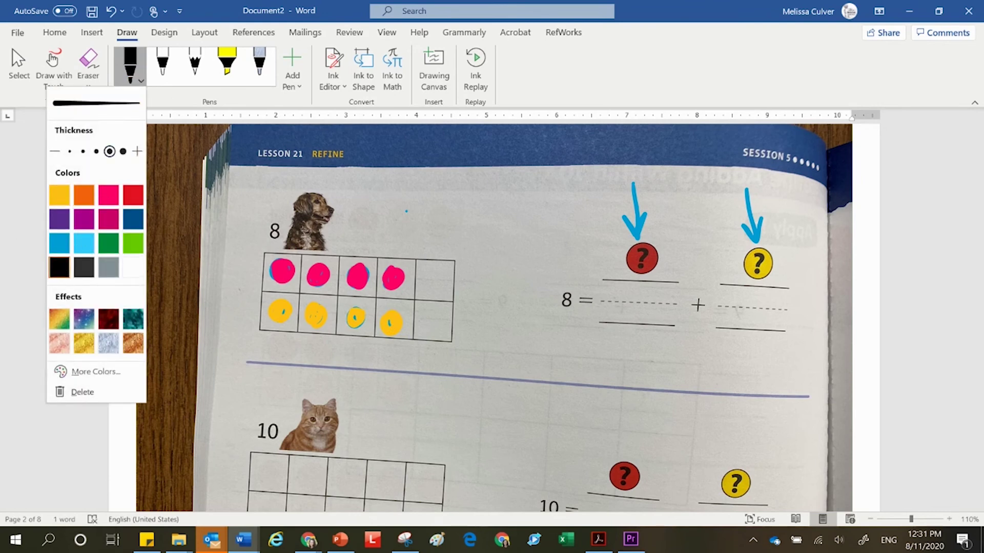
pyautogui.moveTo(626, 281)
pyautogui.mouseDown()
pyautogui.moveTo(646, 298)
pyautogui.moveTo(641, 320)
pyautogui.mouseUp()
pyautogui.moveTo(745, 286); pyautogui.dragTo(764, 326)
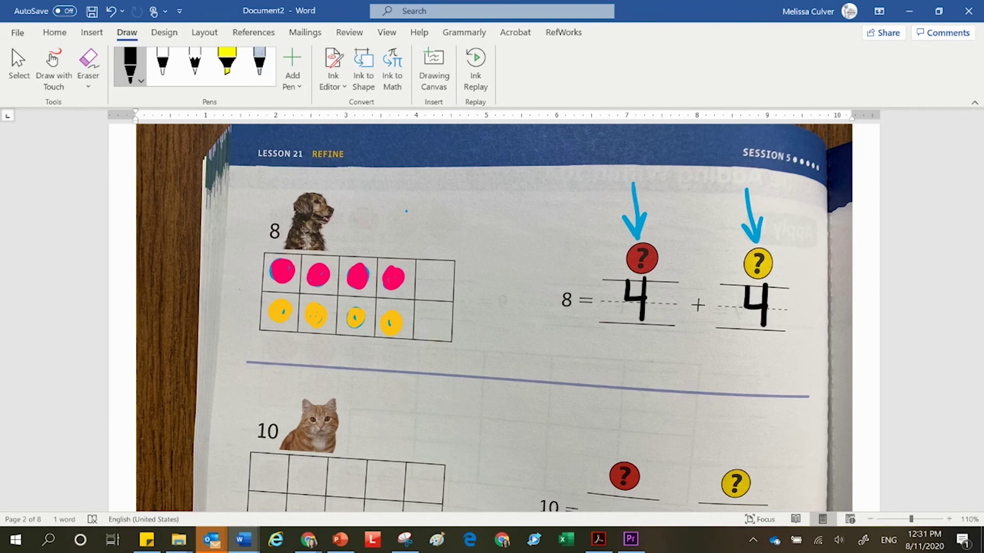
pyautogui.click(974, 103)
# Step: Circle the cat's 10-frame and both question-mark blanks of the "10 =" equation with the black pen
pyautogui.scroll(-2, 925, 141)
pyautogui.scroll(-1, 925, 141)
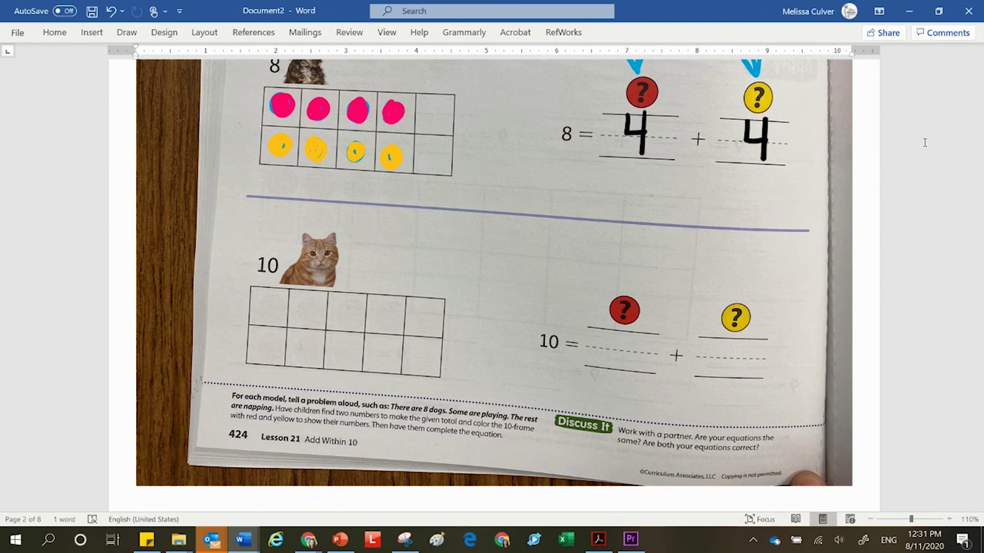
pyautogui.moveTo(403, 279)
pyautogui.mouseDown()
pyautogui.moveTo(251, 353)
pyautogui.moveTo(366, 281)
pyautogui.mouseUp()
pyautogui.moveTo(651, 300)
pyautogui.mouseDown()
pyautogui.moveTo(559, 381)
pyautogui.moveTo(604, 302)
pyautogui.mouseUp()
pyautogui.moveTo(776, 314)
pyautogui.mouseDown()
pyautogui.moveTo(733, 401)
pyautogui.moveTo(766, 307)
pyautogui.mouseUp()
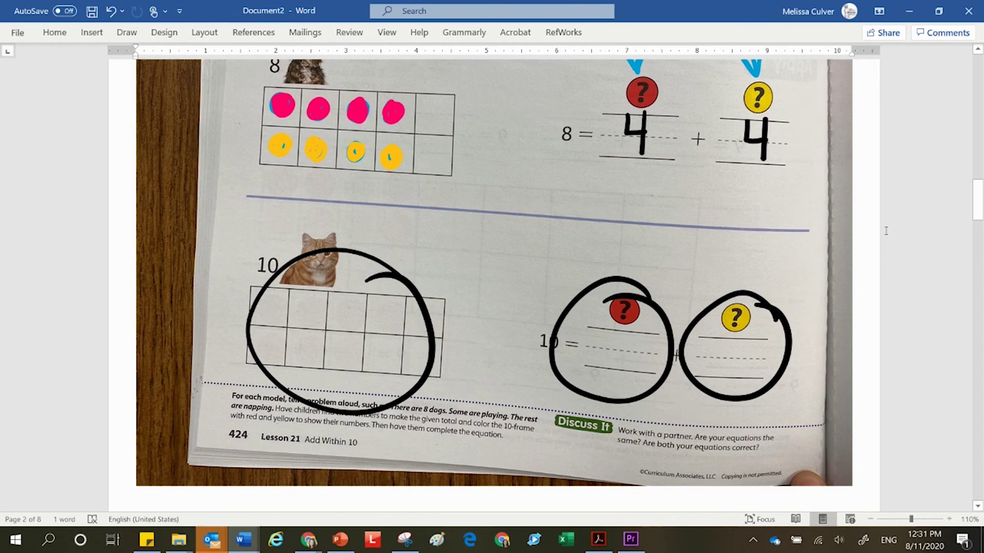
# Step: Highlight the first three lines of the "This skill involves" paragraph on the "Find the Missing Part of 10" page in yellow
pyautogui.scroll(-10, 885, 230)
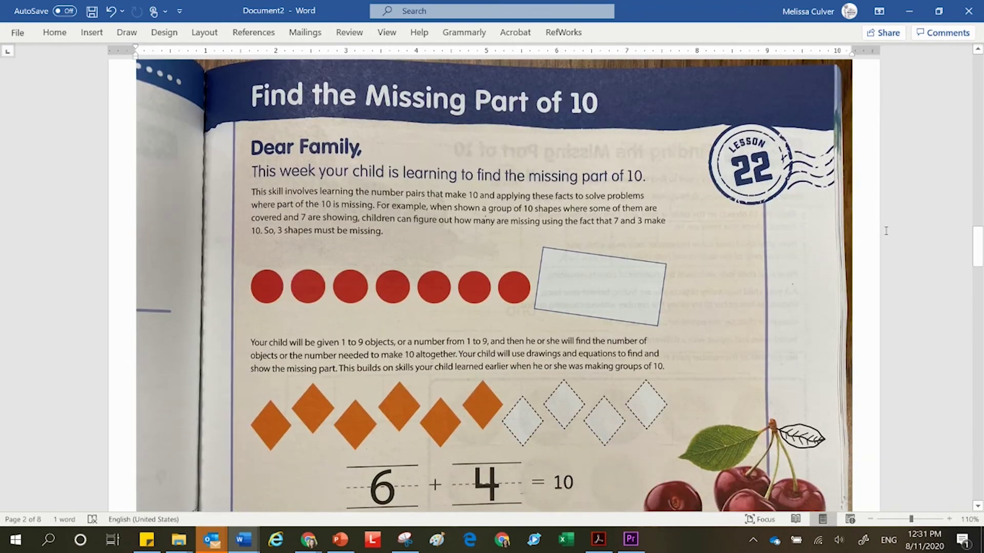
pyautogui.scroll(-2, 886, 231)
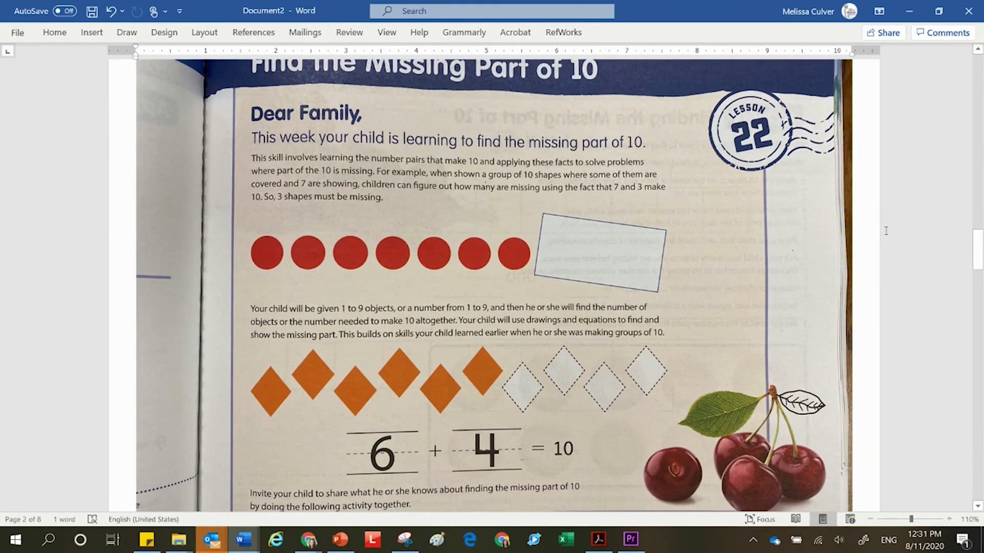
pyautogui.click(126, 32)
pyautogui.click(227, 64)
pyautogui.moveTo(251, 159); pyautogui.dragTo(628, 158)
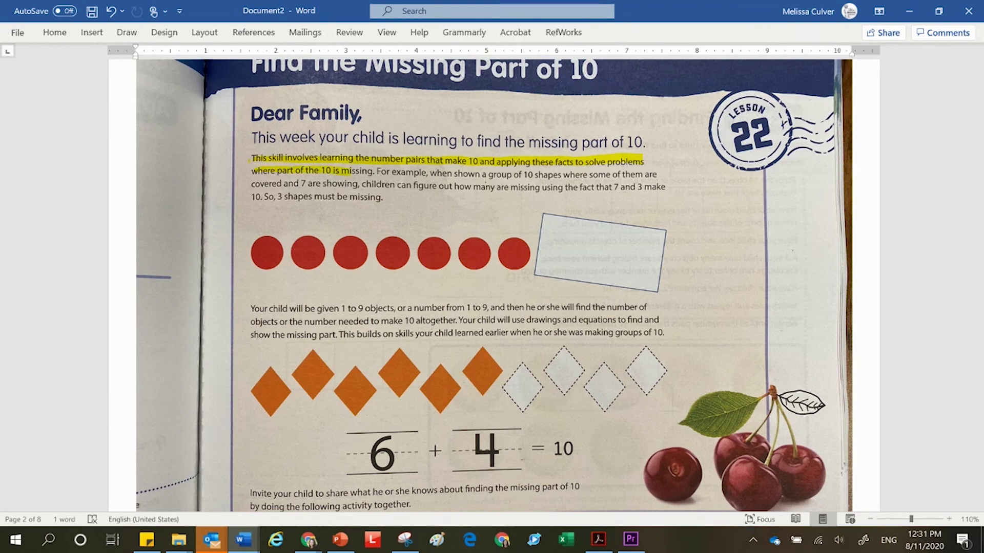
pyautogui.moveTo(379, 173); pyautogui.dragTo(642, 174)
pyautogui.moveTo(252, 183); pyautogui.dragTo(665, 188)
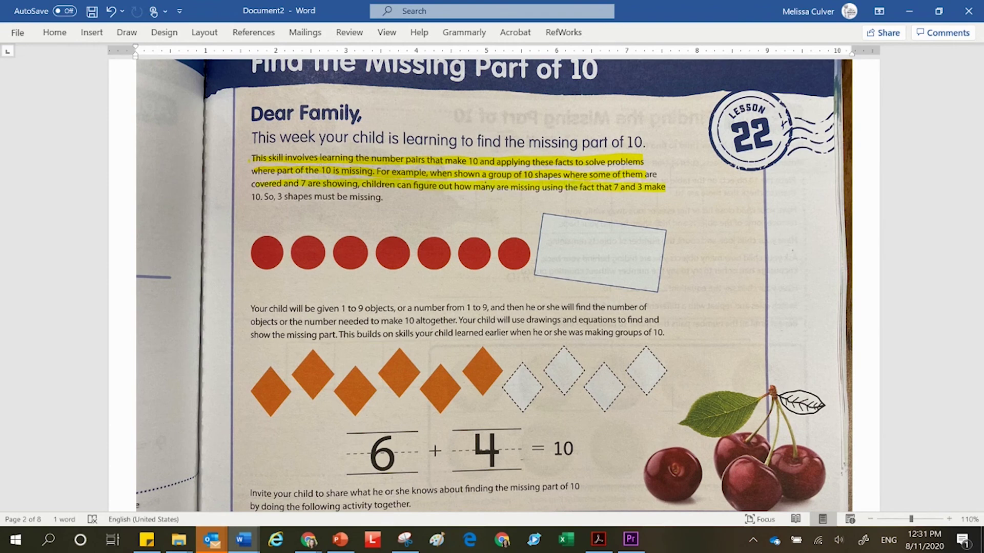